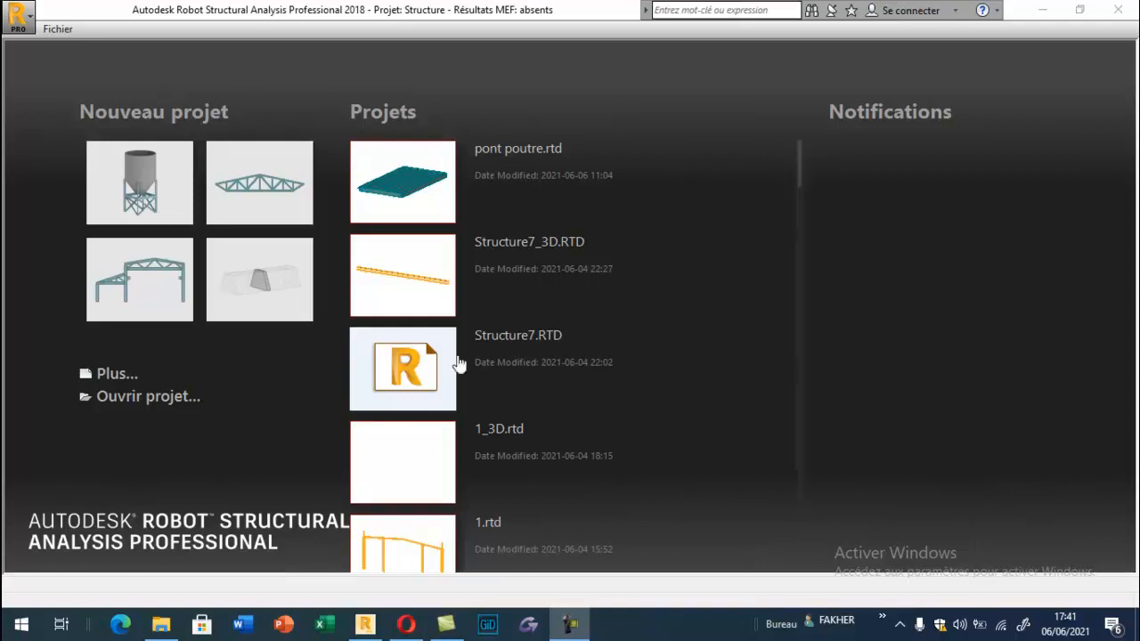
- Create a new shell study project (Etude d'une Coque) and dismiss the startup tip
click(100, 373)
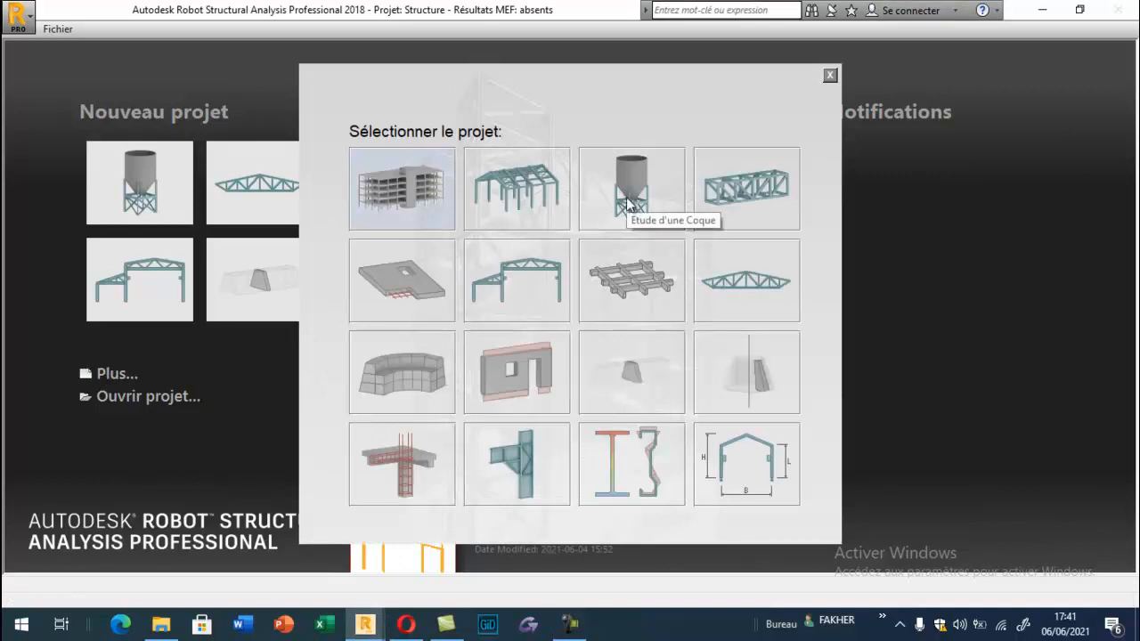
click(627, 197)
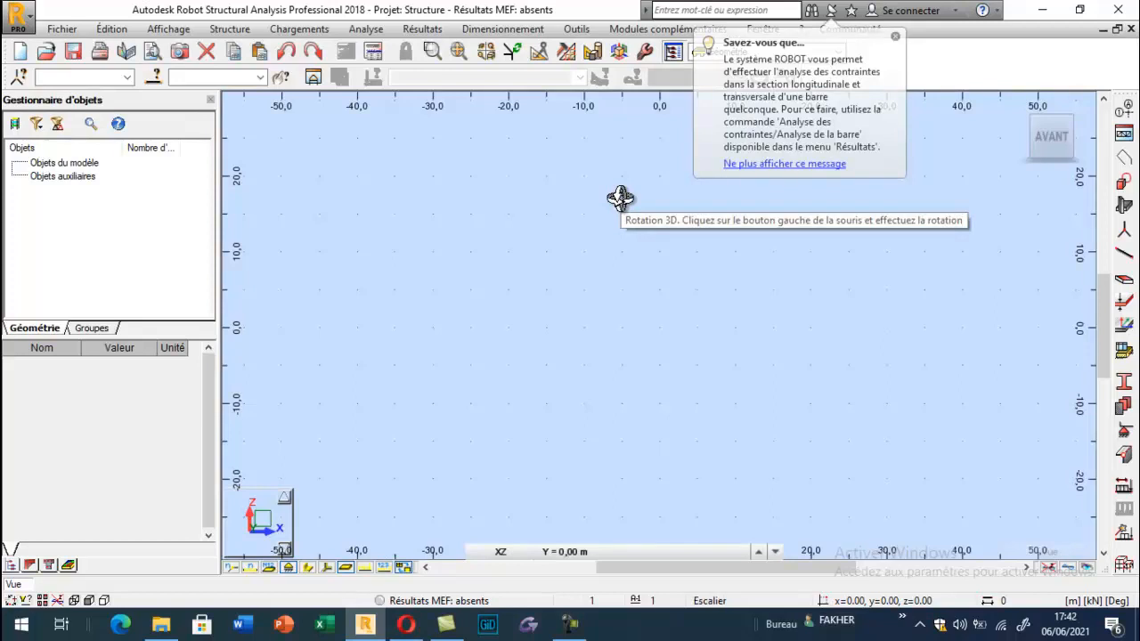
click(897, 38)
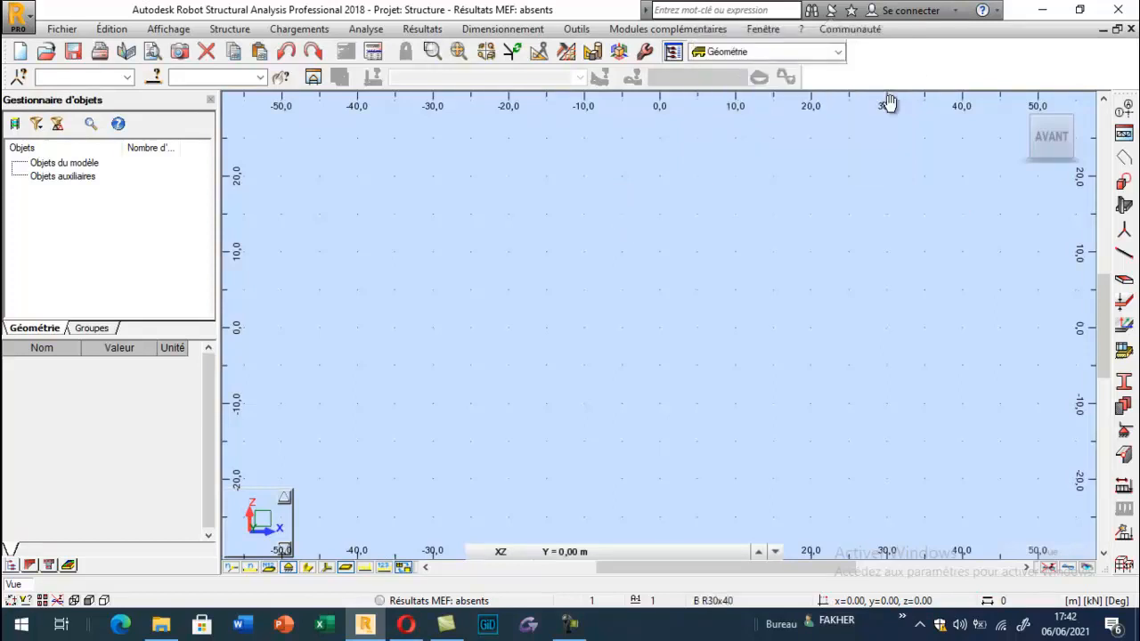
- Open the construction lines definition and add X lines at 0 m and 9.5 m using one repetition
click(1123, 112)
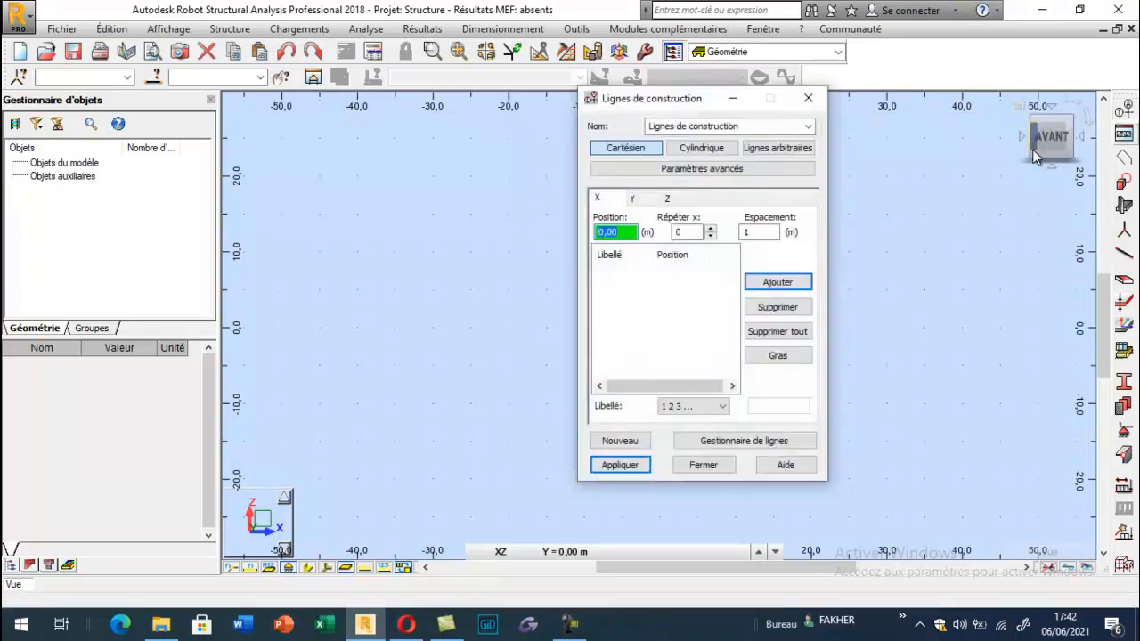
click(709, 228)
key(Tab)
text(9.5)
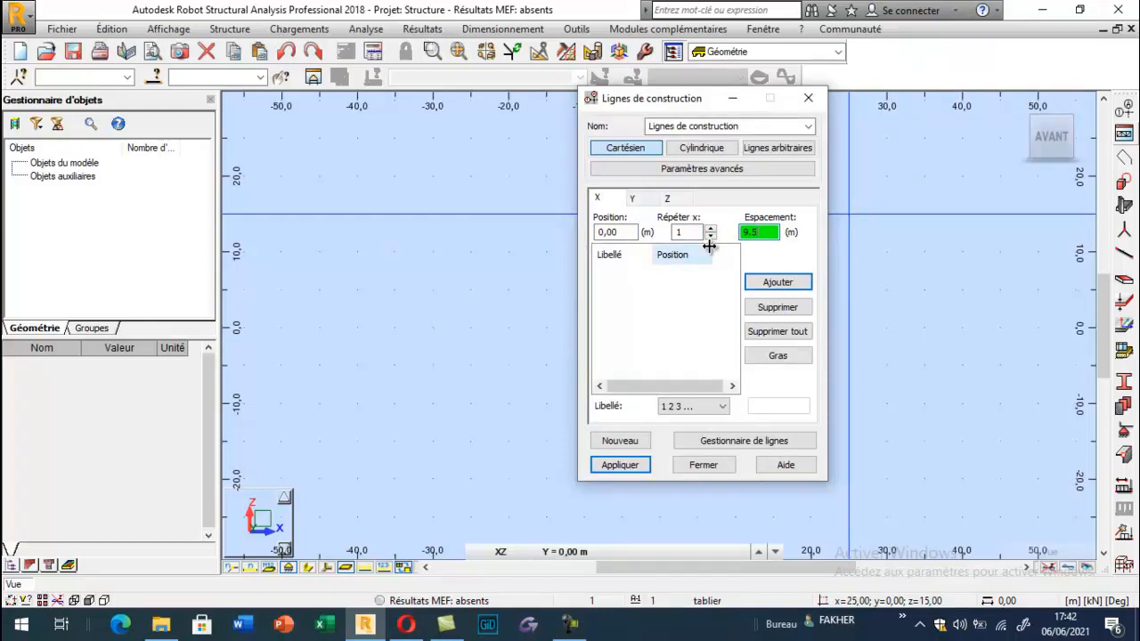
click(795, 284)
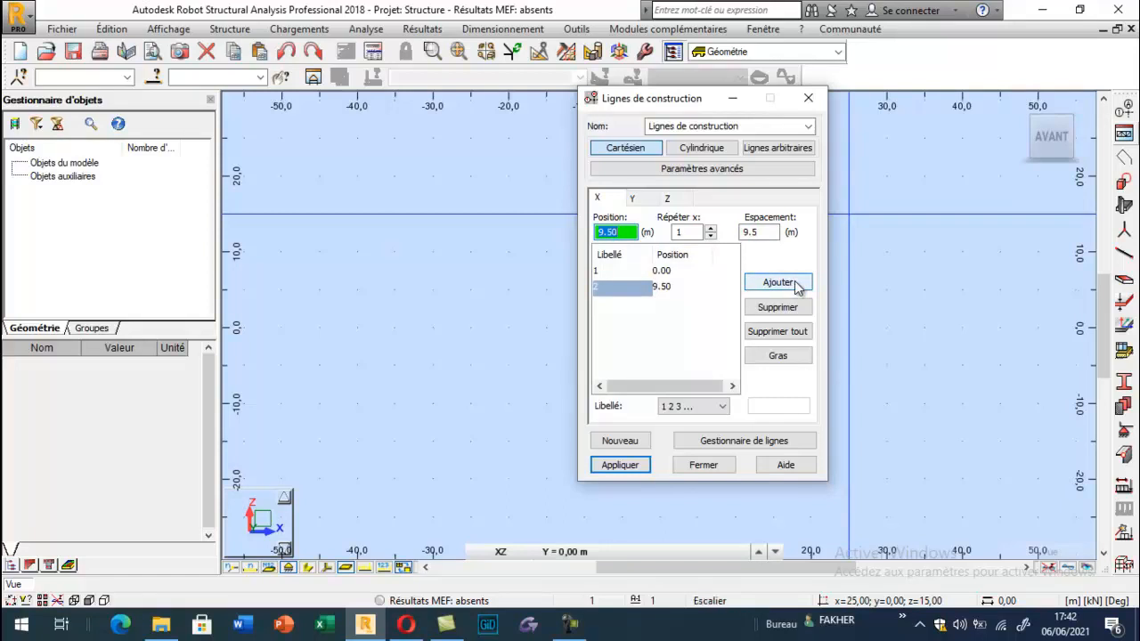
- Add an X construction line 0.67 m from the origin, starting at position 0 with a spacing of 0.67 m
text(0)
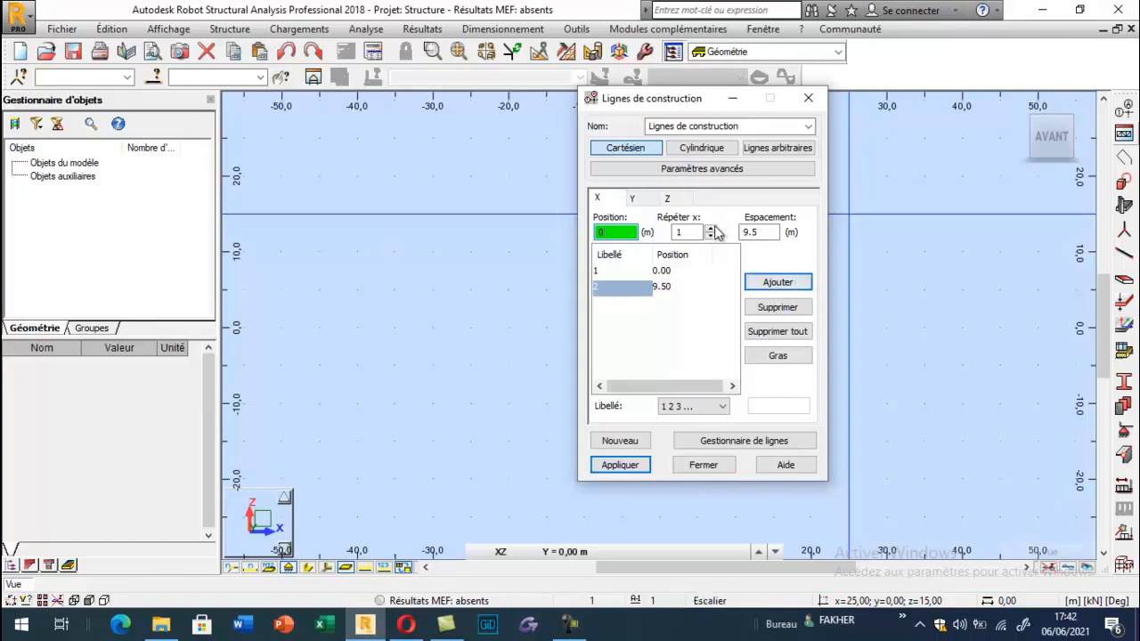
click(758, 233)
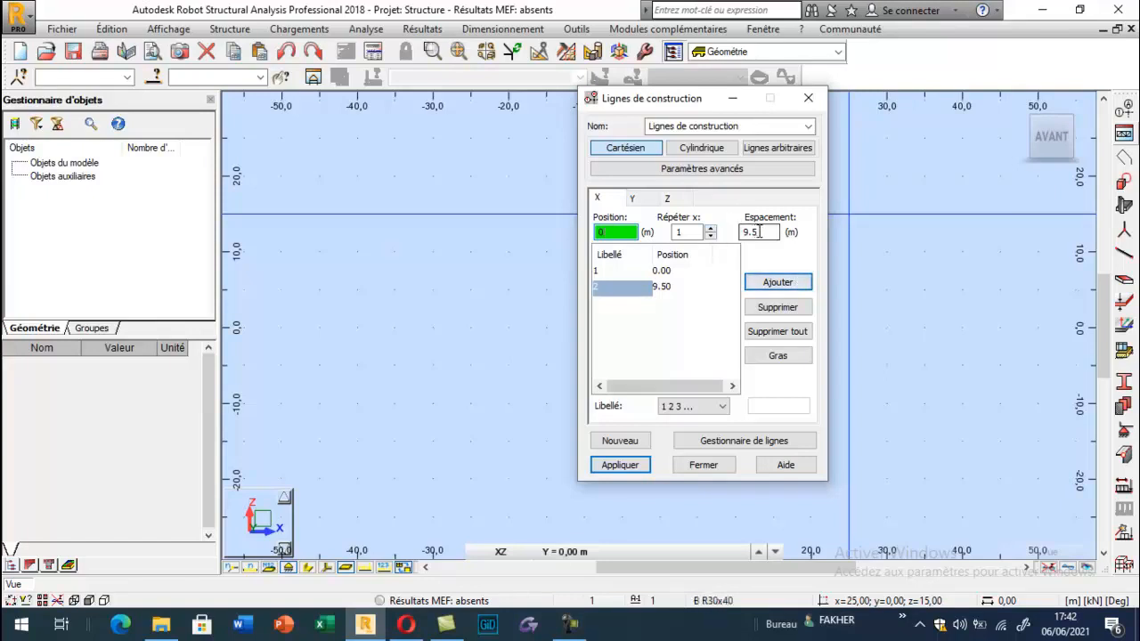
drag(759, 233, 733, 249)
text(0.)
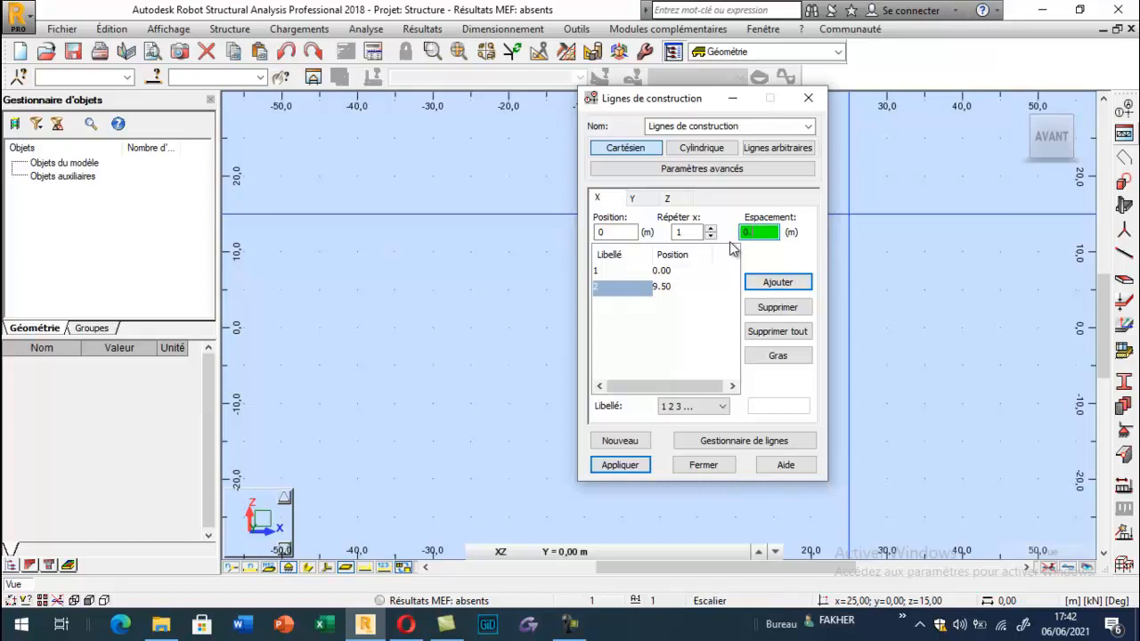
text(67)
click(773, 285)
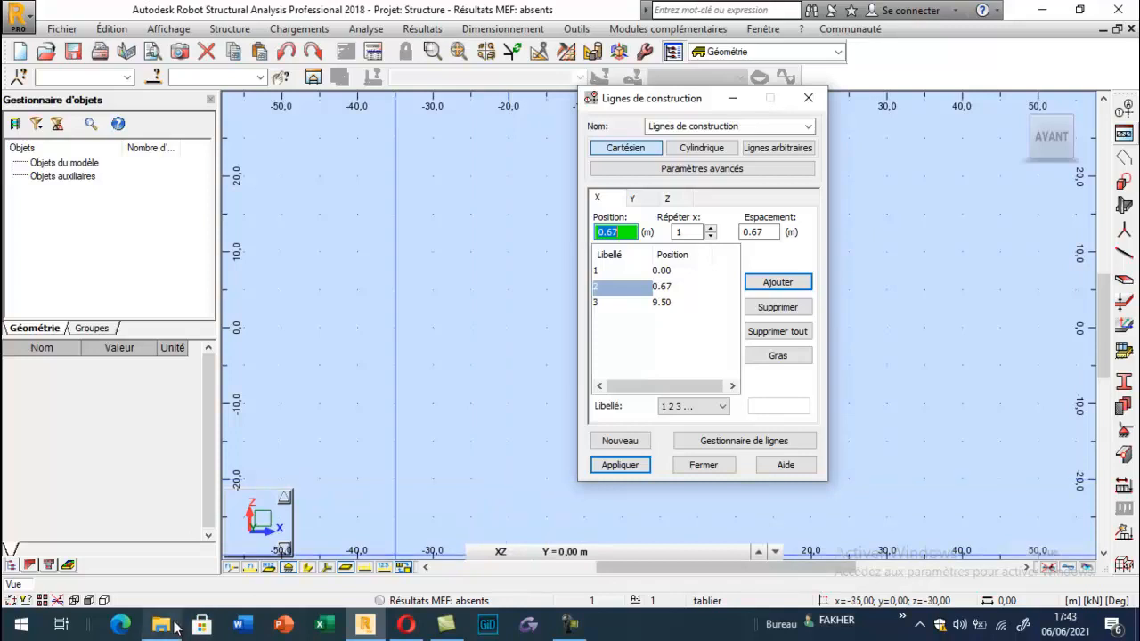
- Switch to the Windows Calculator, compute 0.67 + 1.36, and move its window clear of the construction lines dialog
click(27, 628)
text(cal)
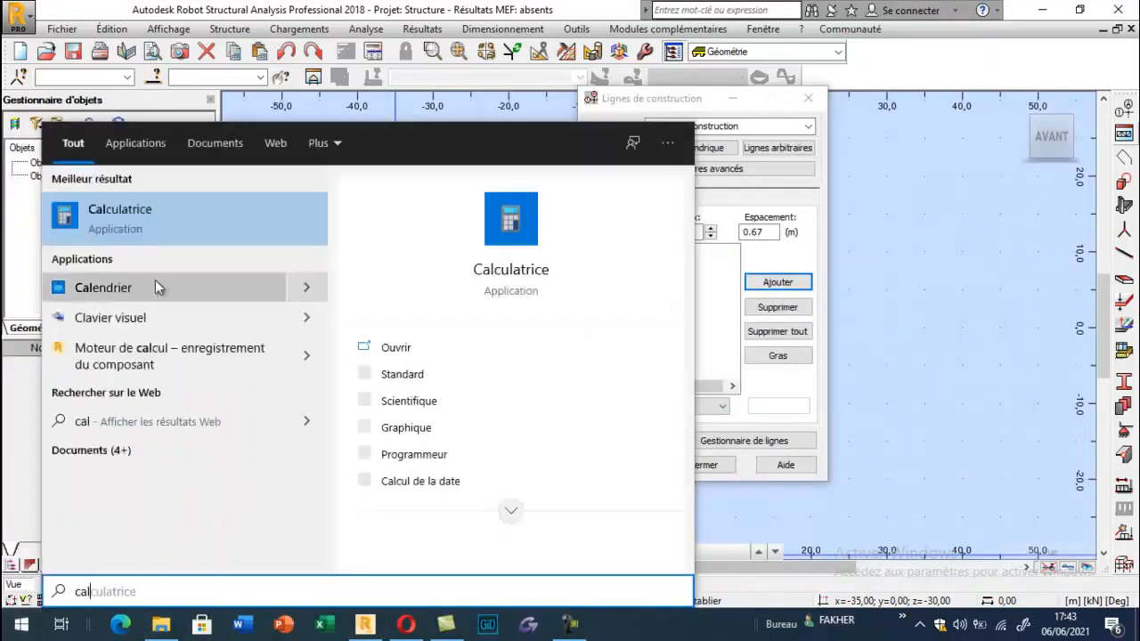
click(154, 233)
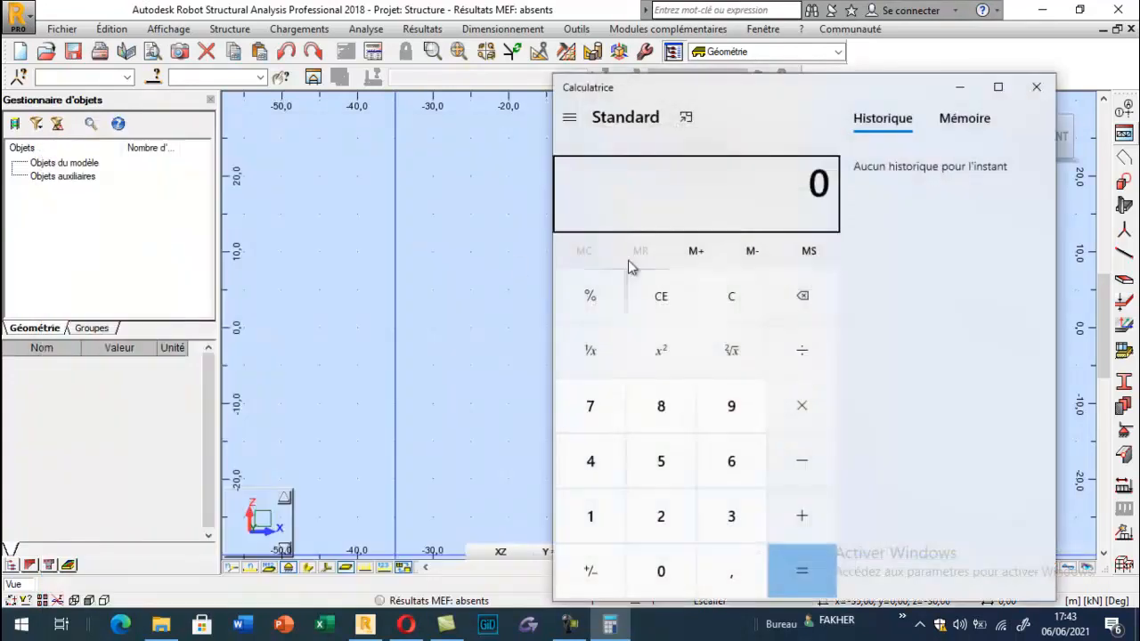
click(731, 570)
click(732, 462)
click(590, 406)
click(801, 521)
click(588, 519)
click(728, 568)
click(731, 518)
click(727, 472)
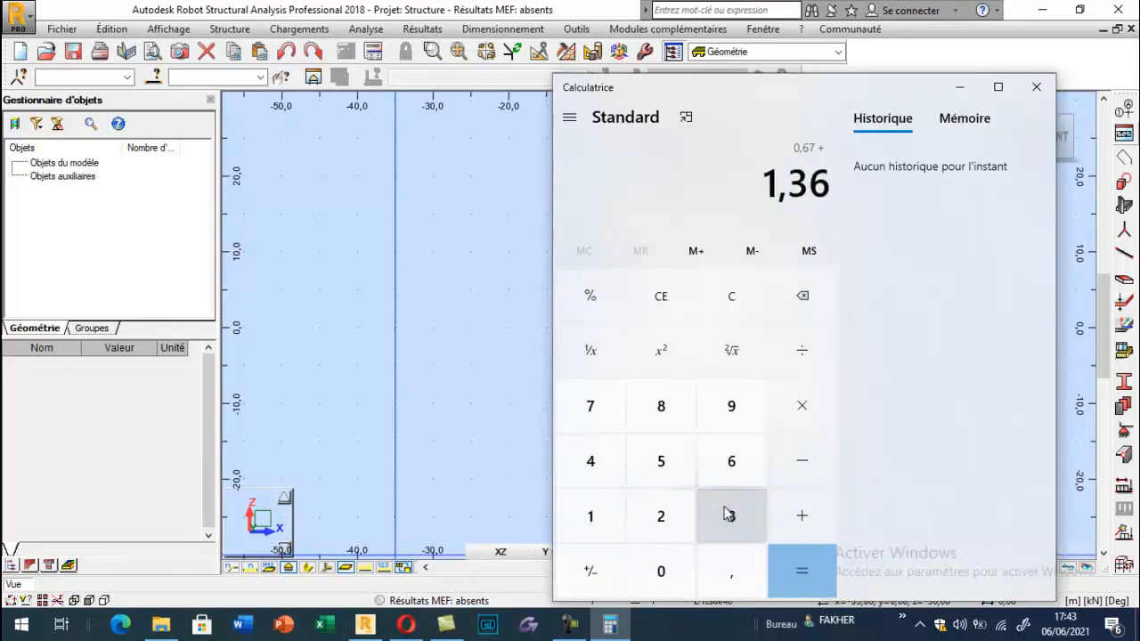
click(819, 570)
drag(714, 98, 171, 121)
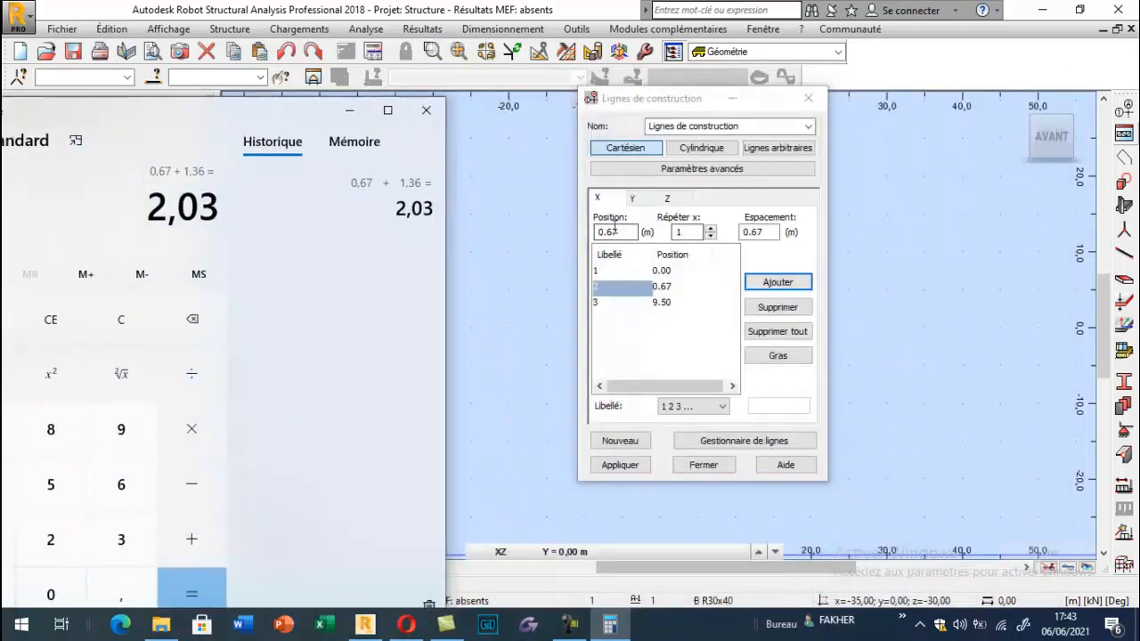
- Add six X construction lines at 1.36 m spacing from 0.67 m up to 8.83 m, and review the position list
click(692, 231)
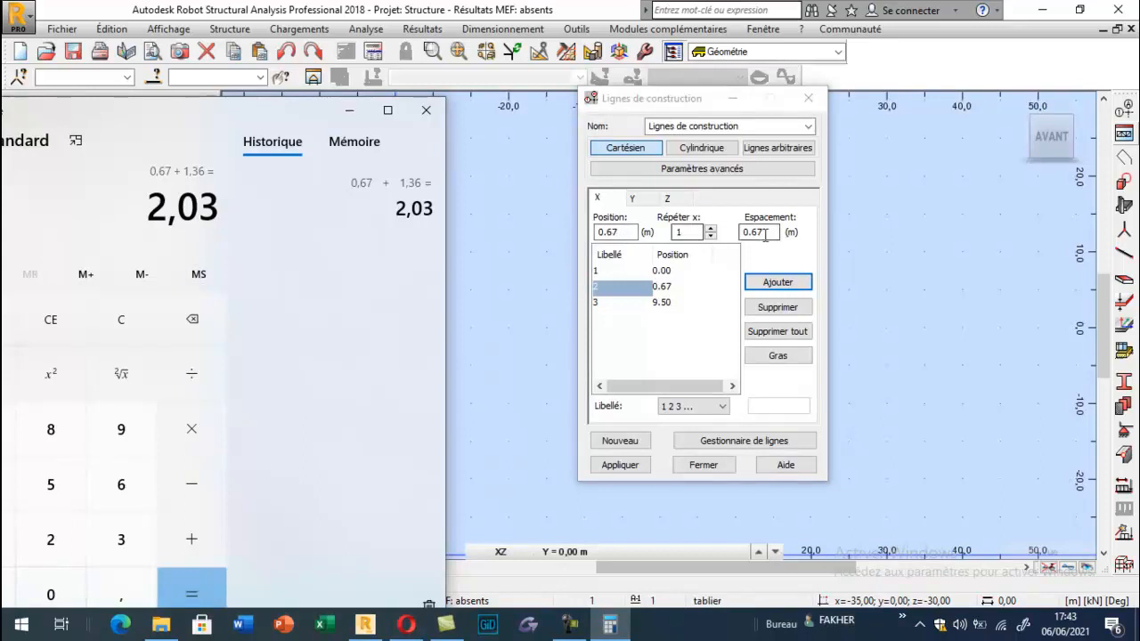
text(1.3)
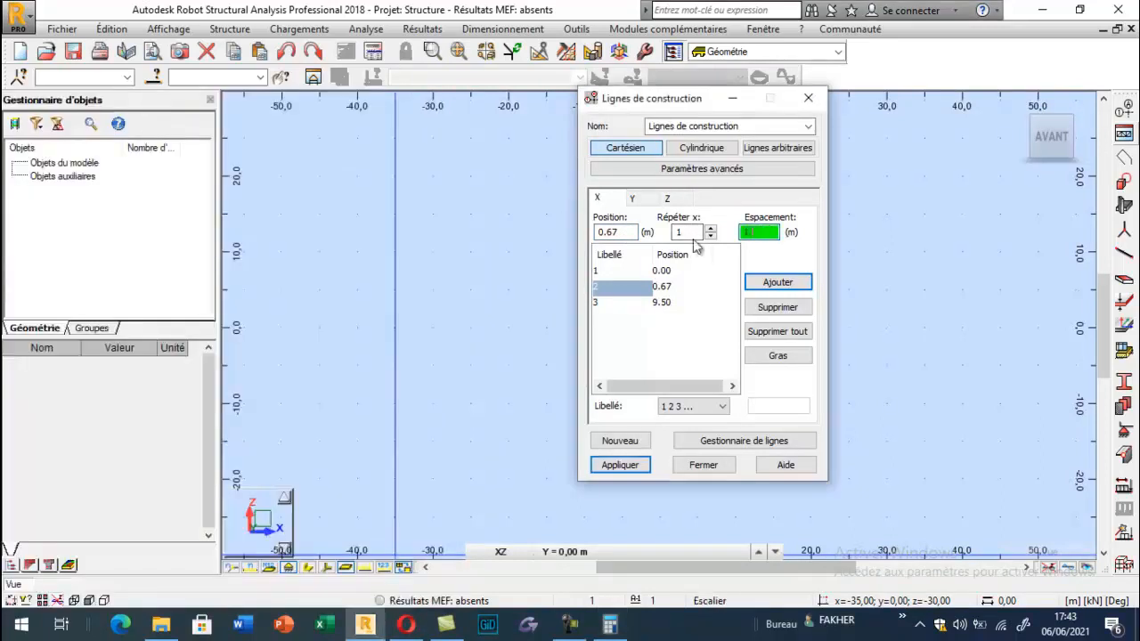
text(6)
click(748, 282)
click(768, 284)
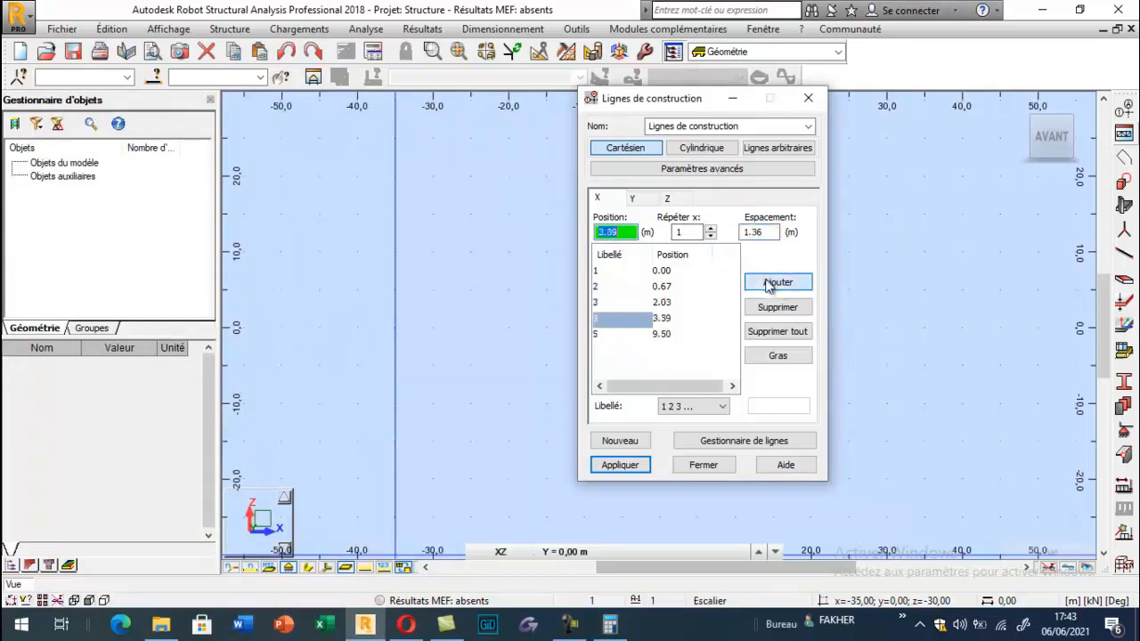
click(768, 284)
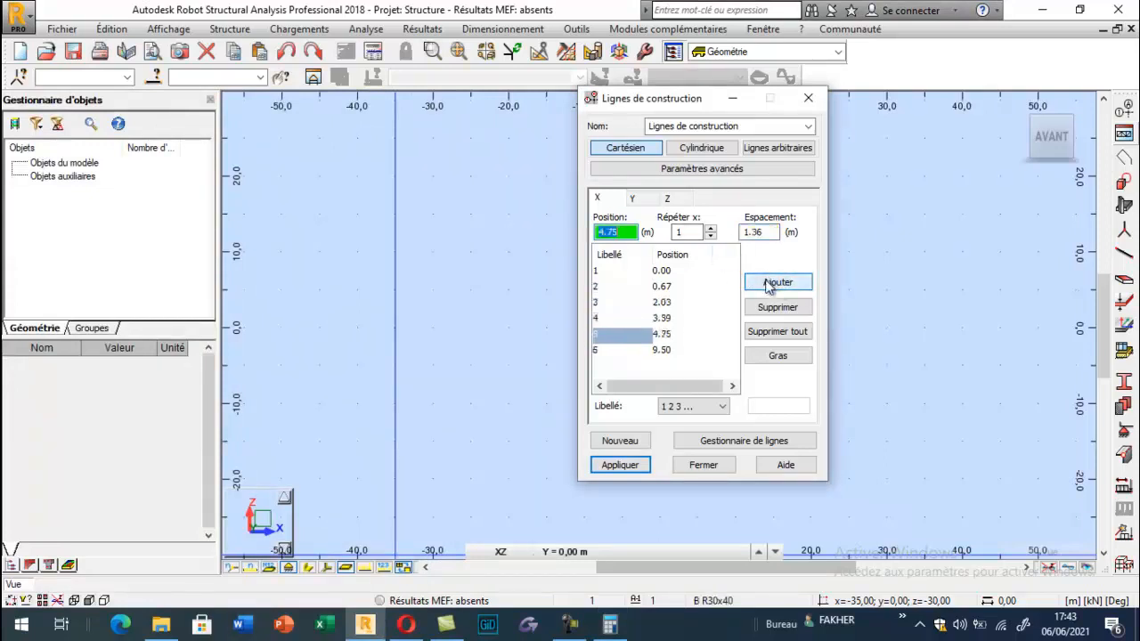
click(768, 285)
click(767, 285)
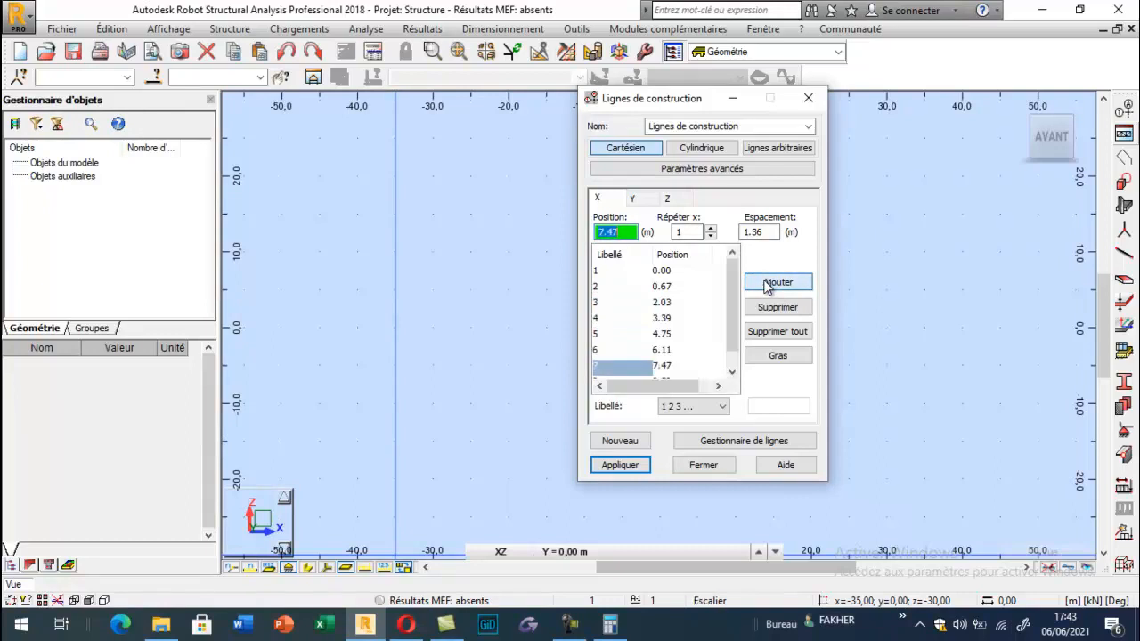
click(766, 284)
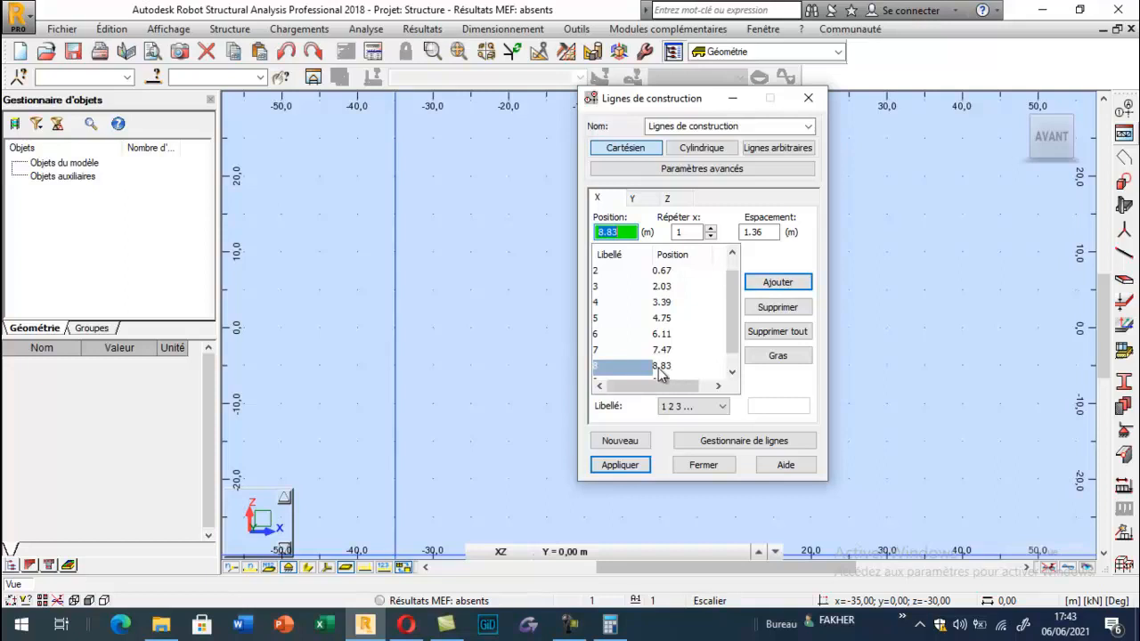
drag(731, 337, 732, 351)
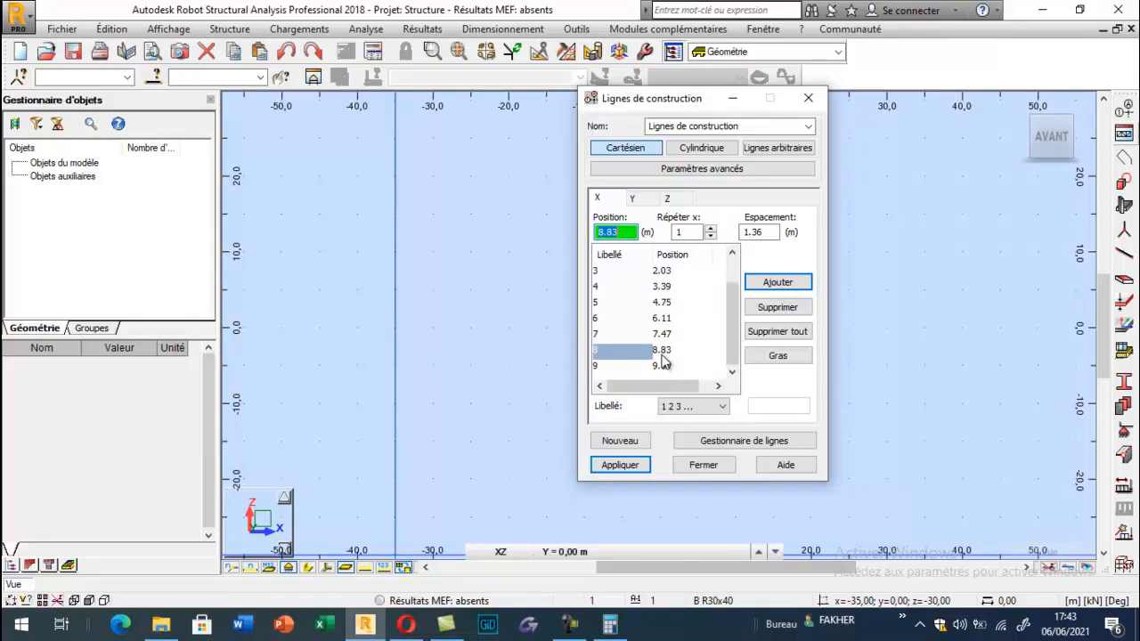
scroll(674, 303, up, 1)
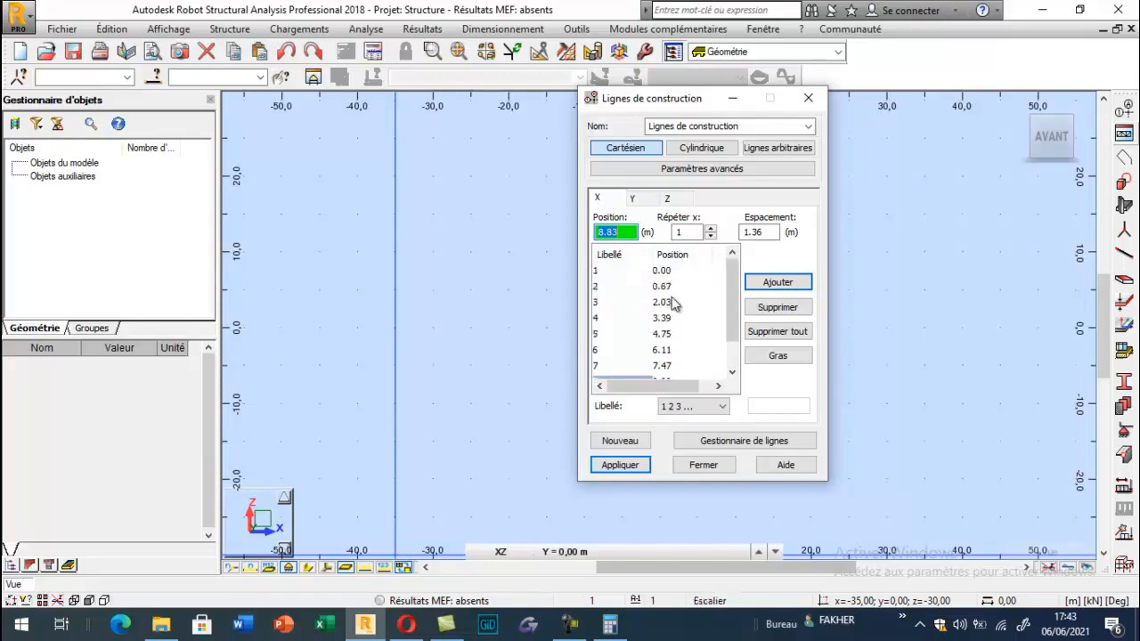
scroll(667, 323, down, 1)
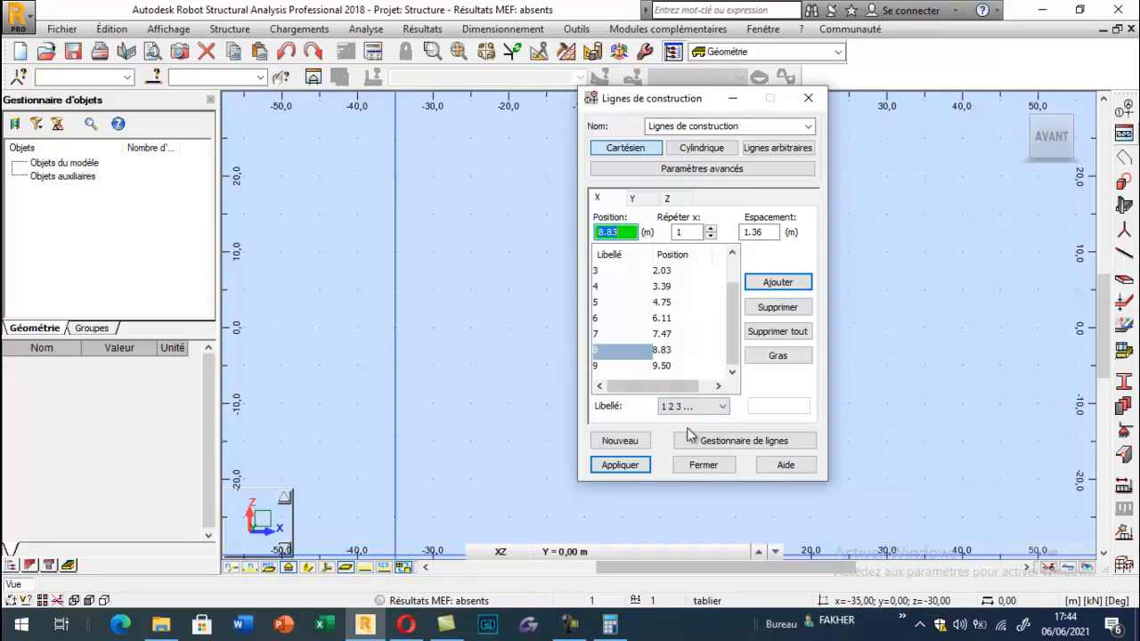
- Add Y construction lines at 0 m and 16 m using one repetition
click(633, 200)
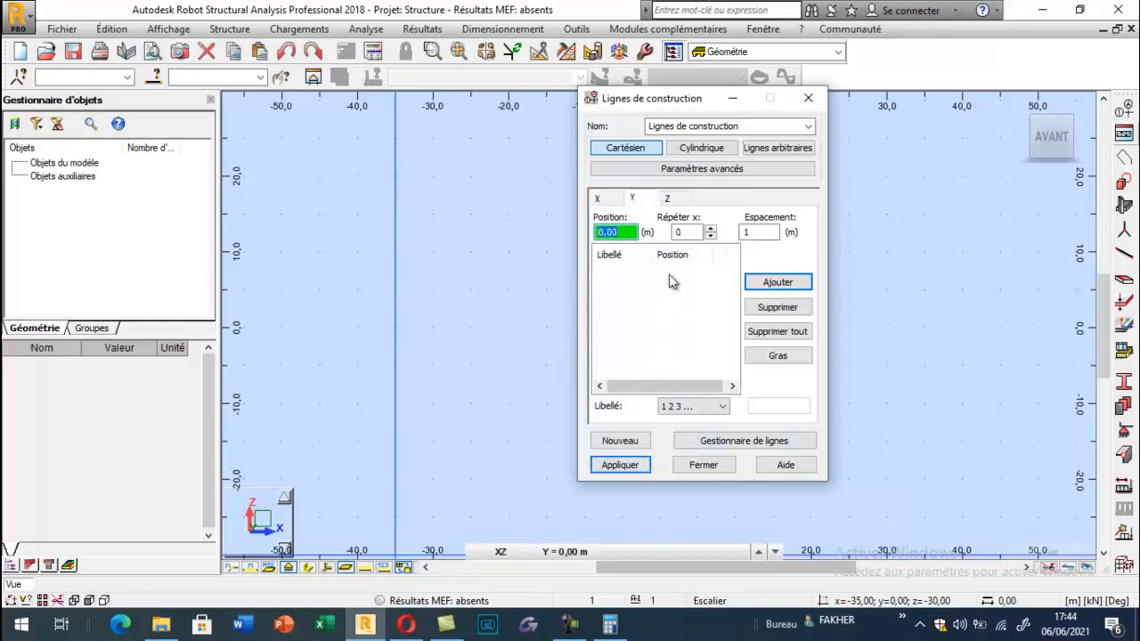
click(711, 229)
key(Tab)
text(16)
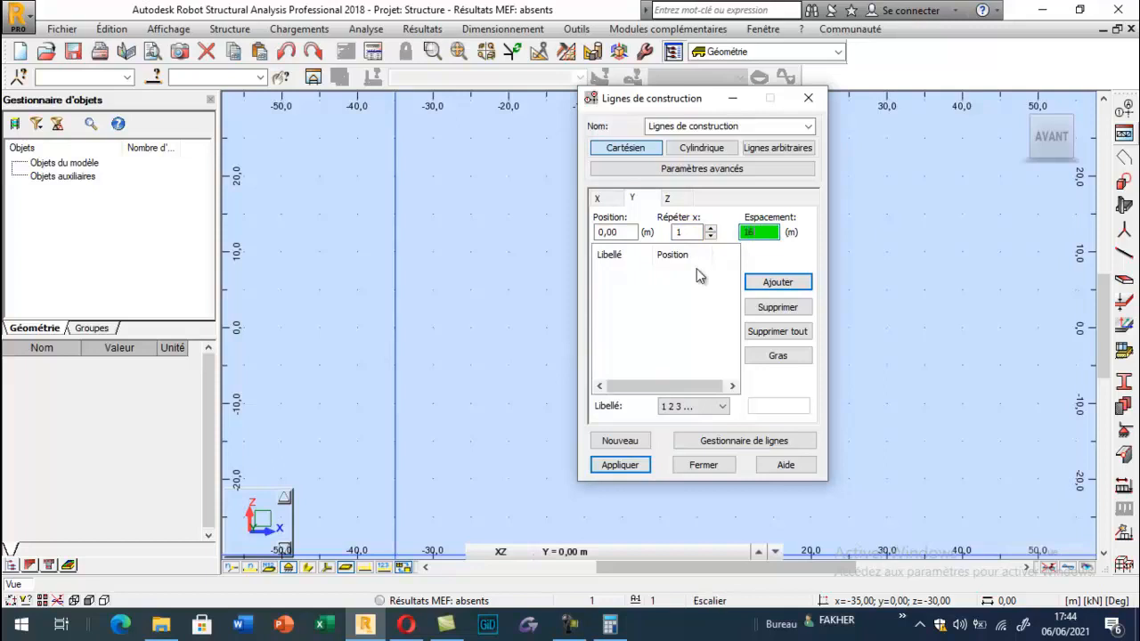
click(775, 284)
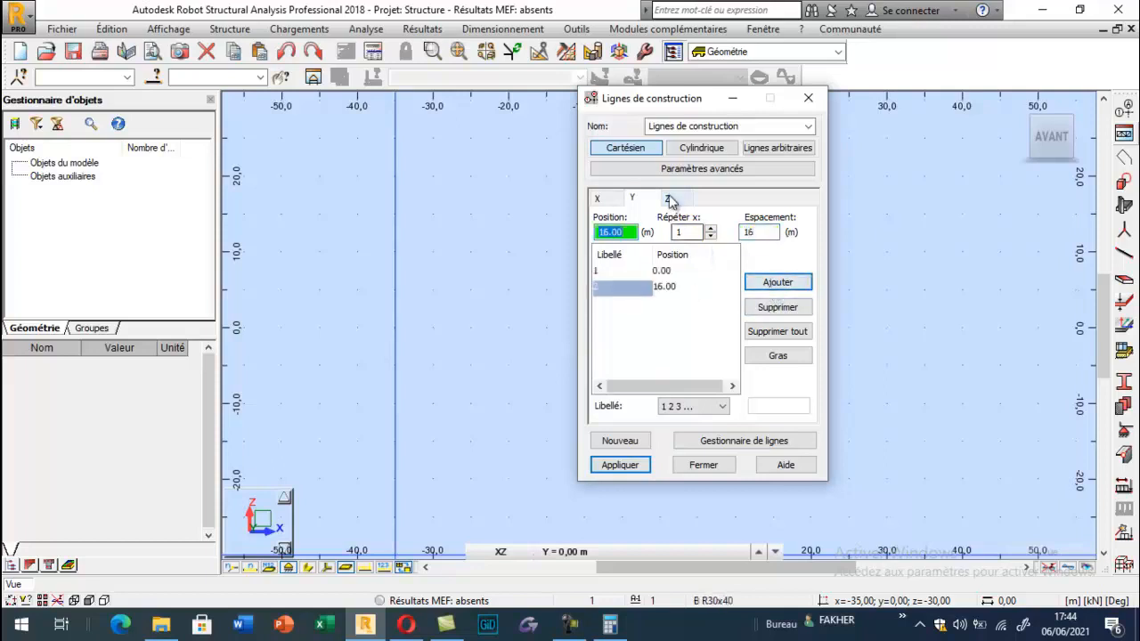
- Set the Z direction to one repetition with 0 m spacing, apply the construction lines, and close the dialog
click(667, 198)
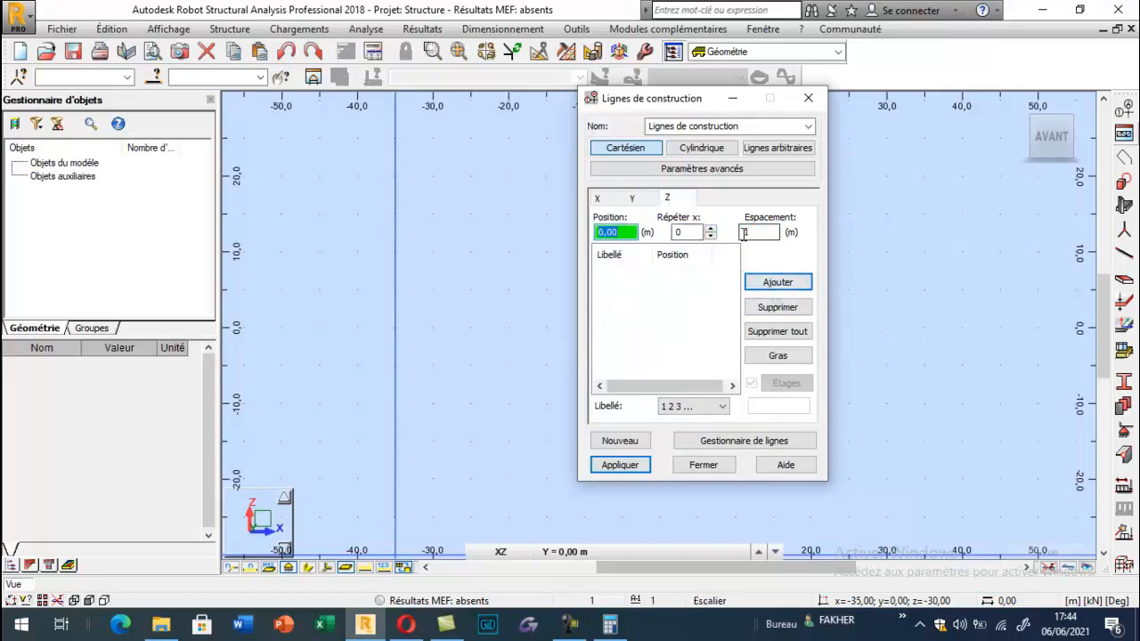
key(Tab)
key(Tab)
text(0)
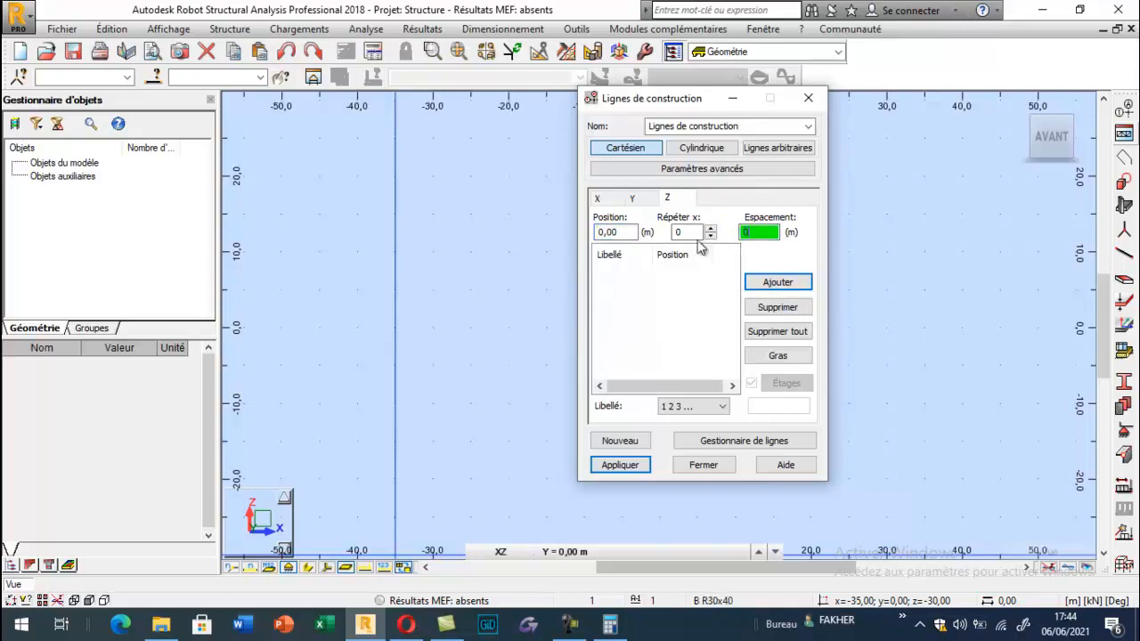
click(710, 228)
click(620, 464)
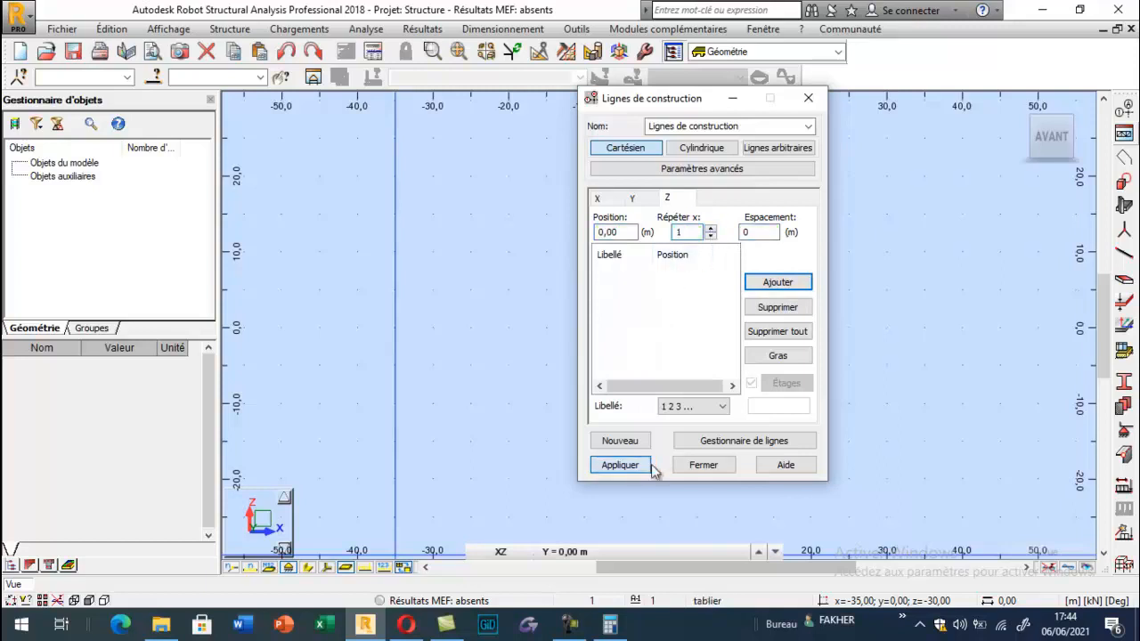
click(703, 465)
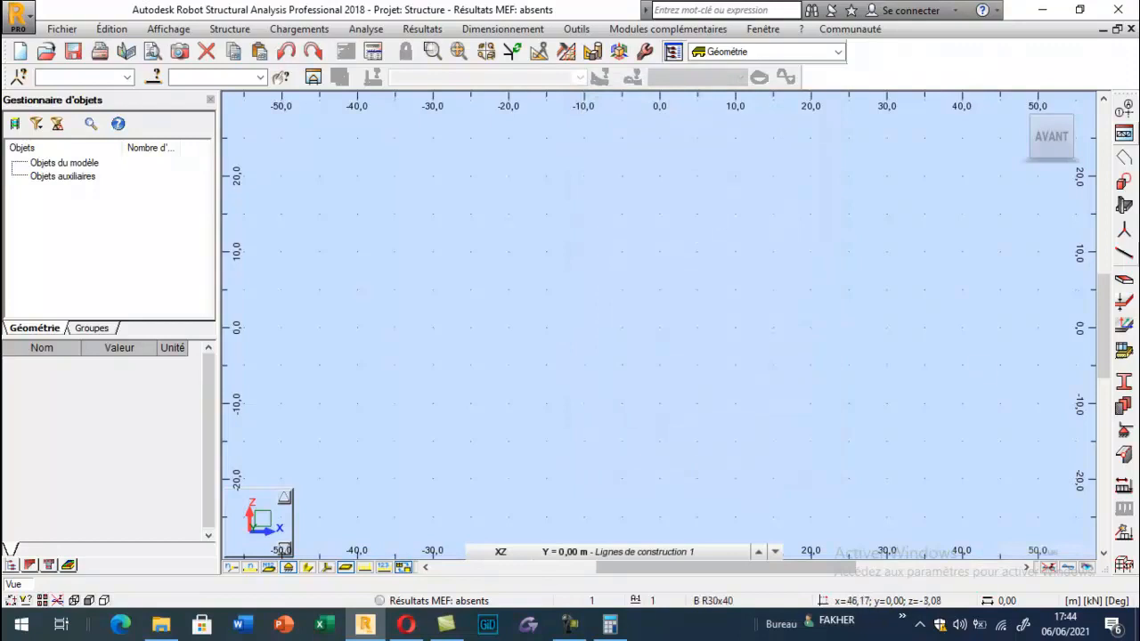
- Reopen the construction lines definition, add a Z line at 0.00 m, and apply the grid
click(1125, 157)
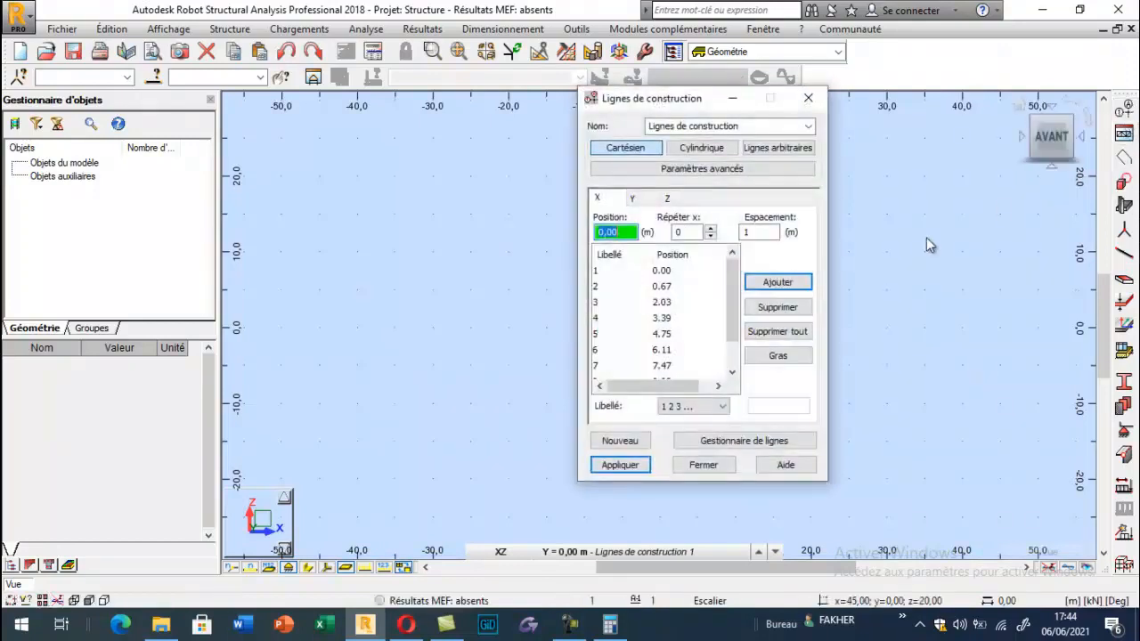
click(647, 200)
click(666, 200)
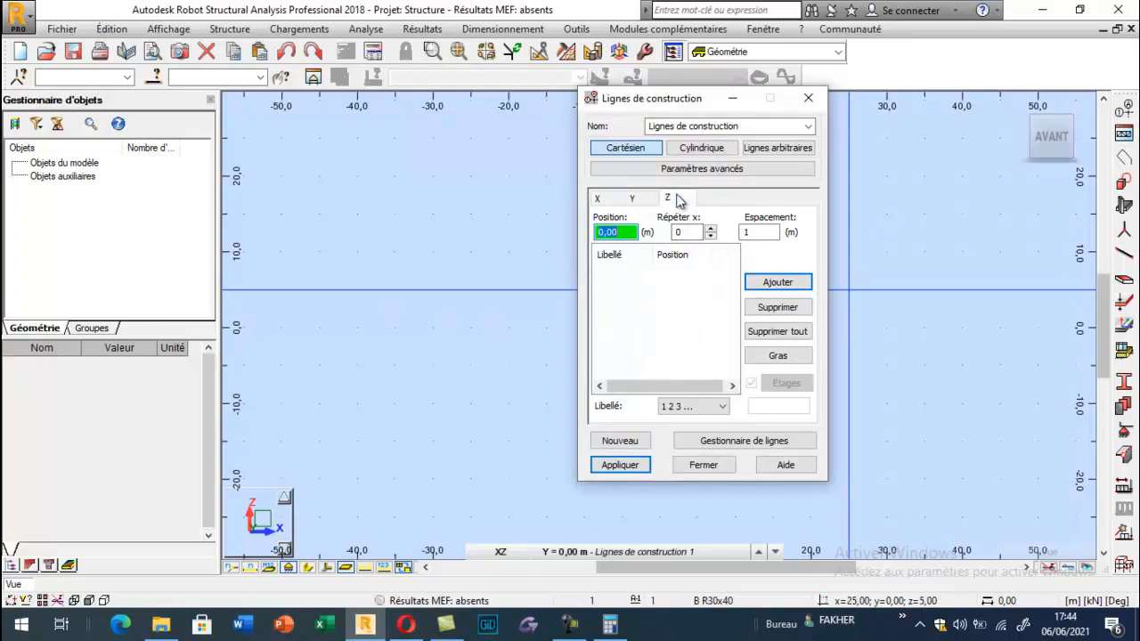
click(619, 466)
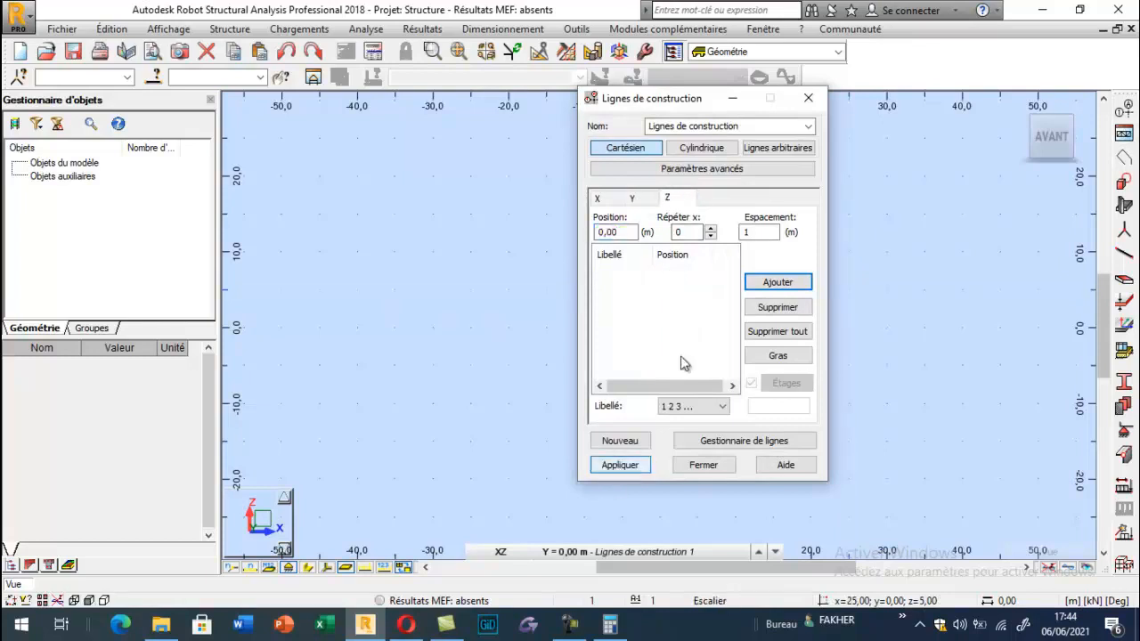
click(757, 283)
click(642, 465)
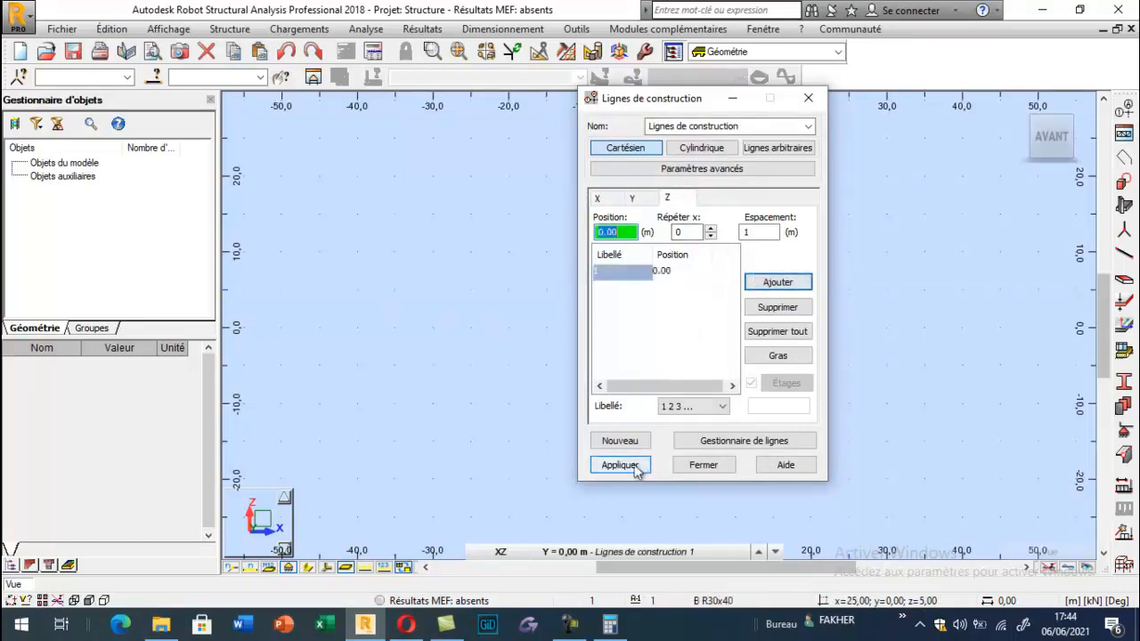
click(694, 465)
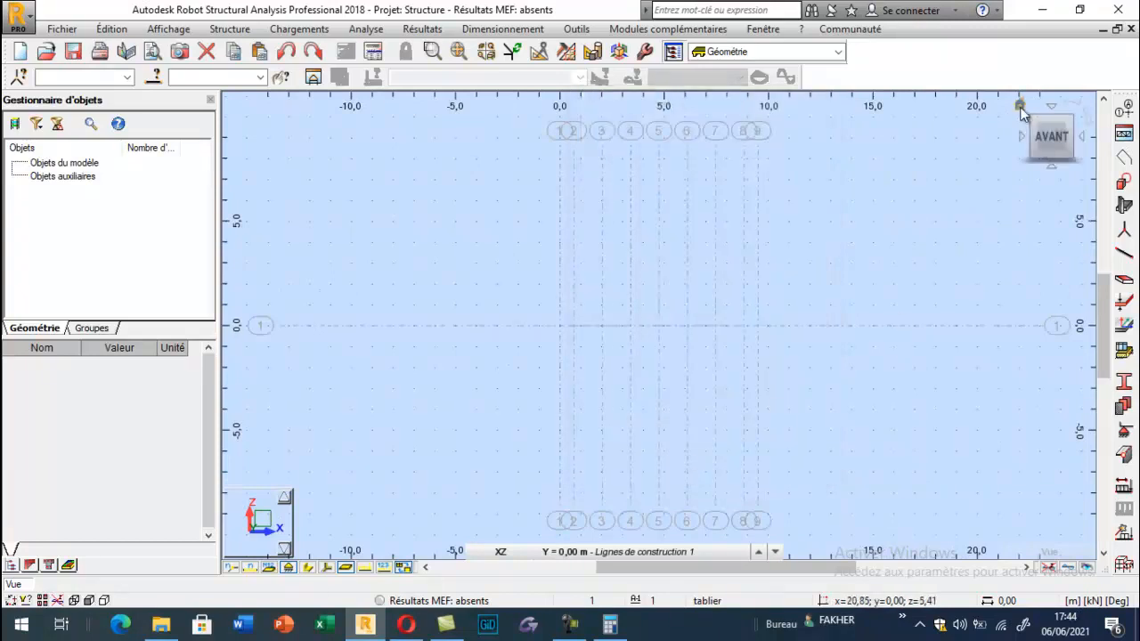
- Switch to the 3D view and start defining bars with the type set to Poutre BA
click(1021, 107)
scroll(626, 356, up, 3)
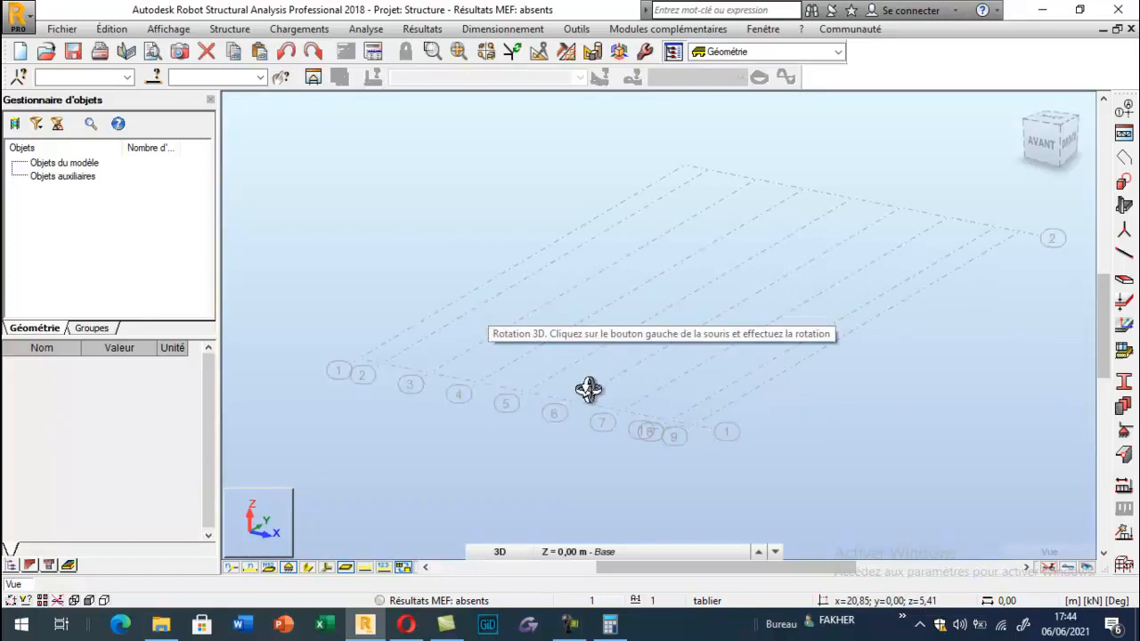
click(1124, 254)
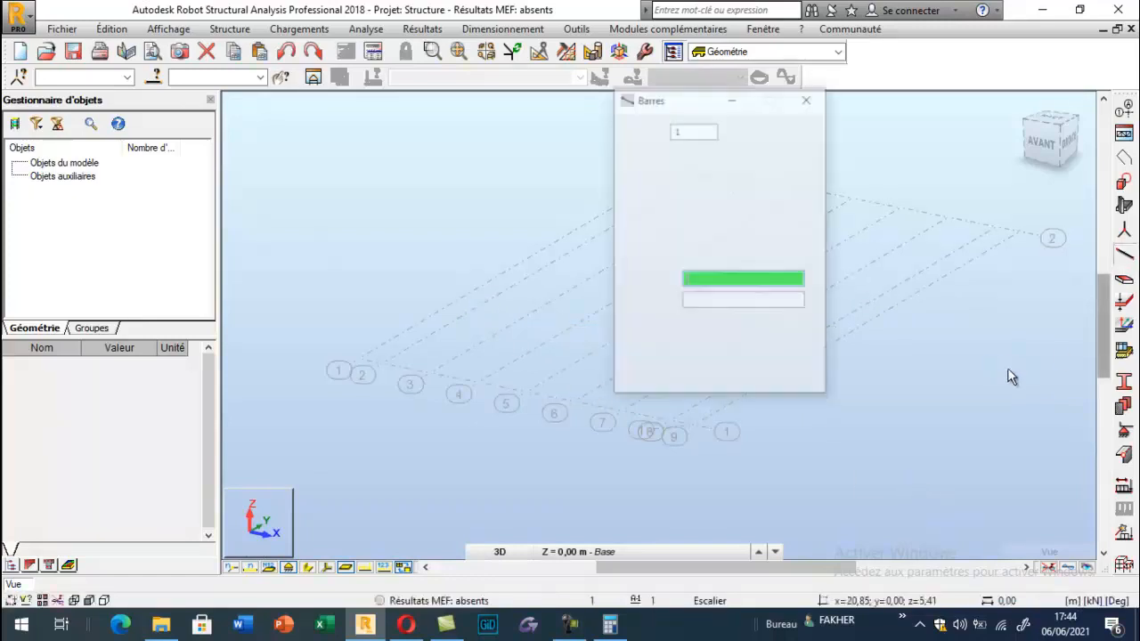
drag(688, 98, 171, 107)
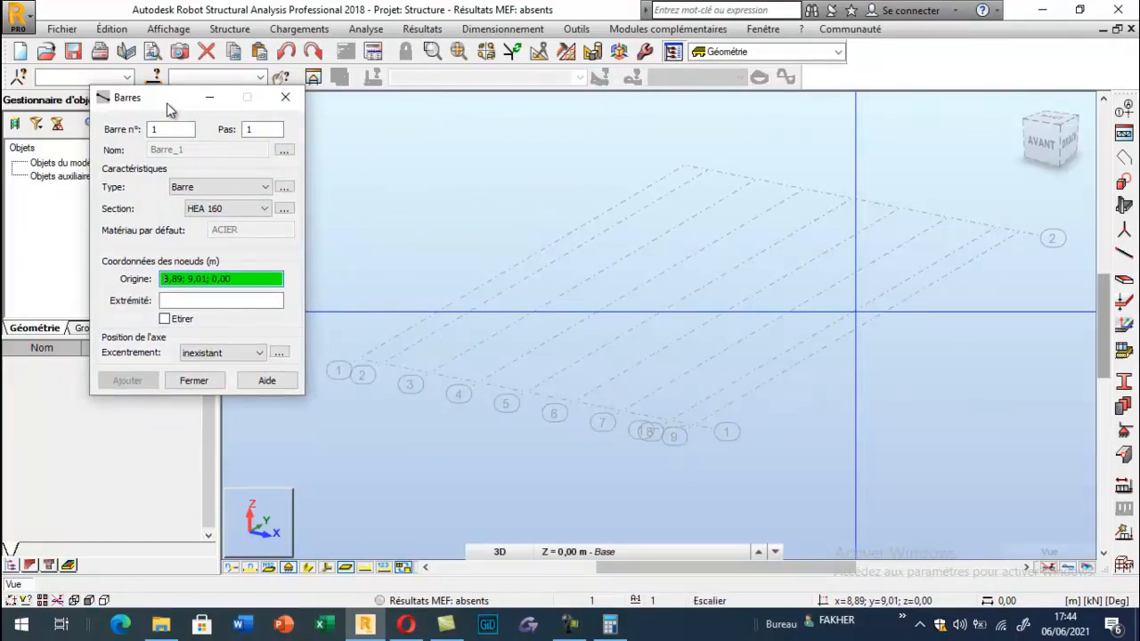
click(265, 188)
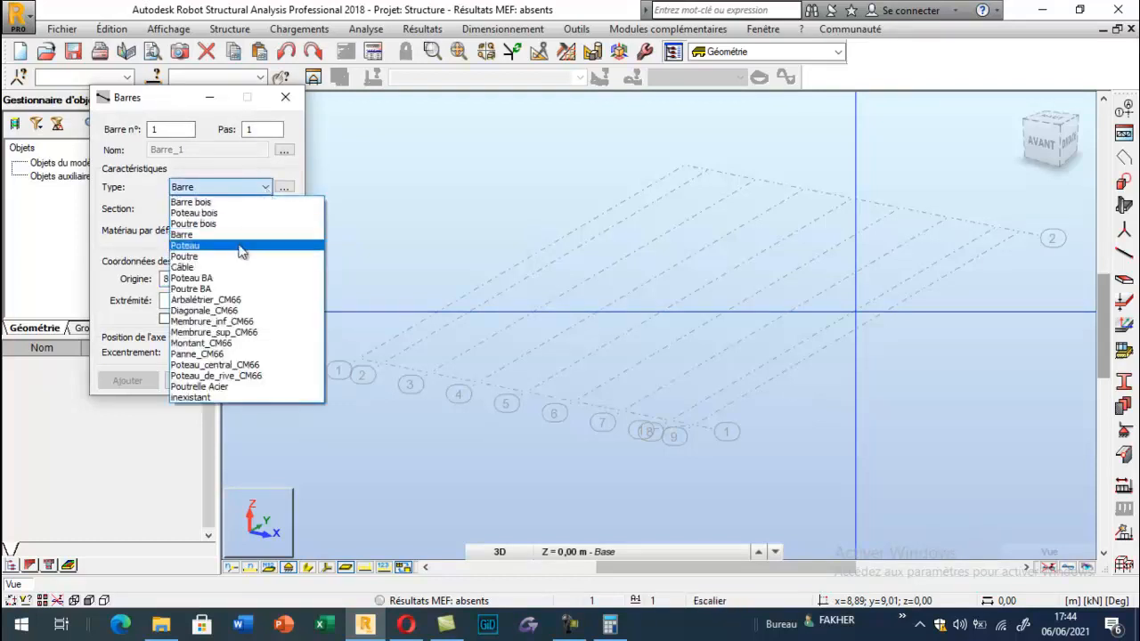
click(234, 288)
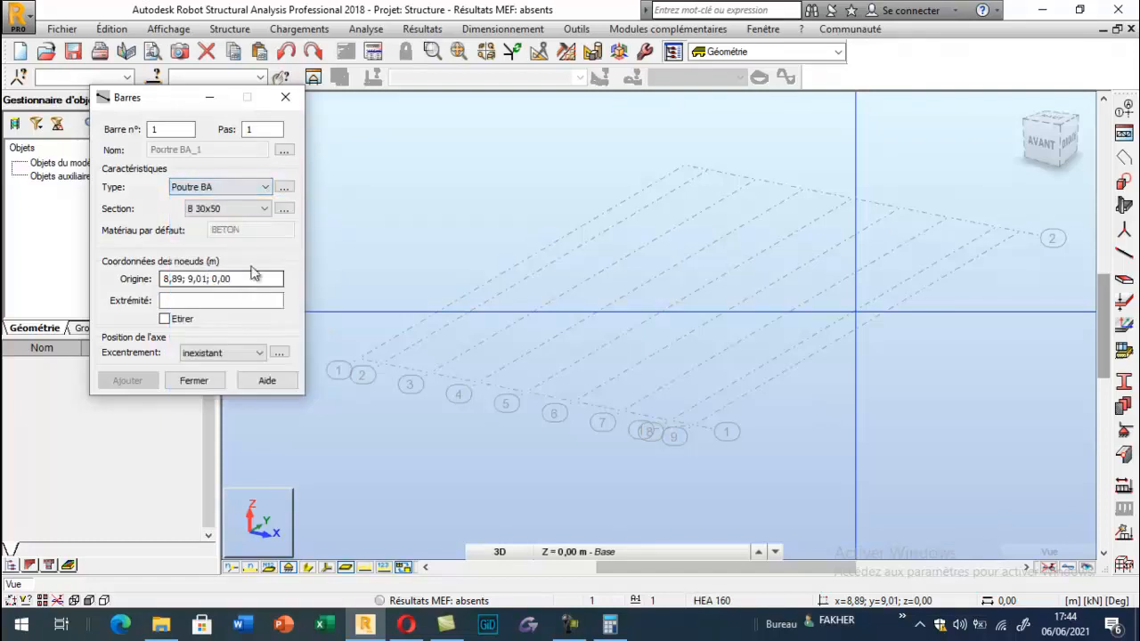
- Start a new rectangular Poutre BA section and name it "poutre pont a poutre"
click(284, 209)
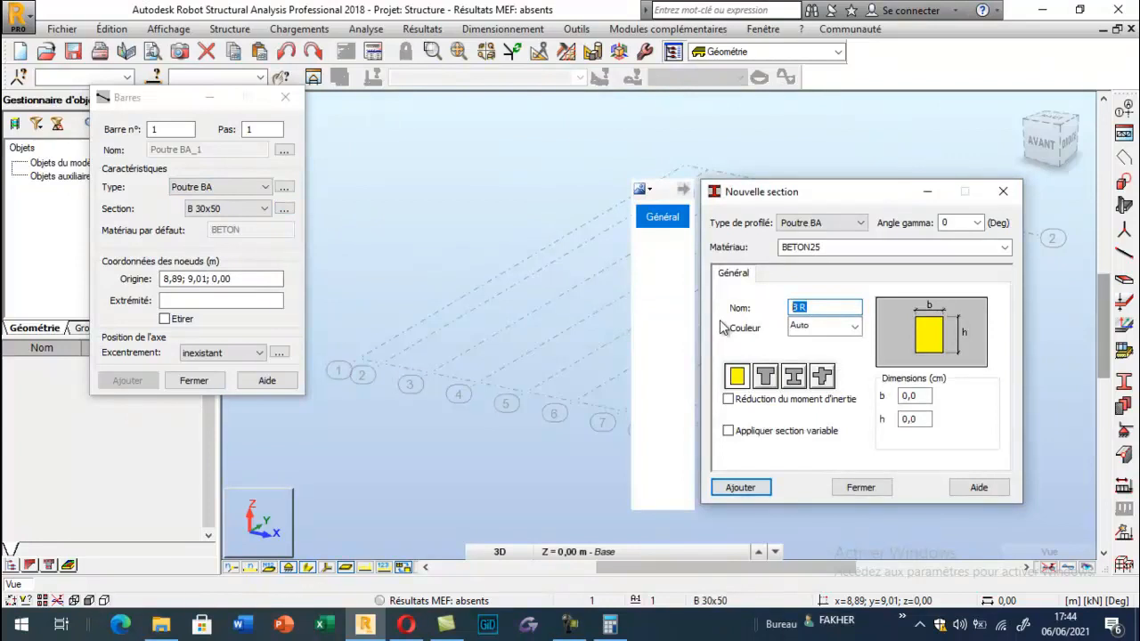
text(potre)
key(BackSpace)
key(BackSpace)
key(BackSpace)
key(BackSpace)
text(utre pon)
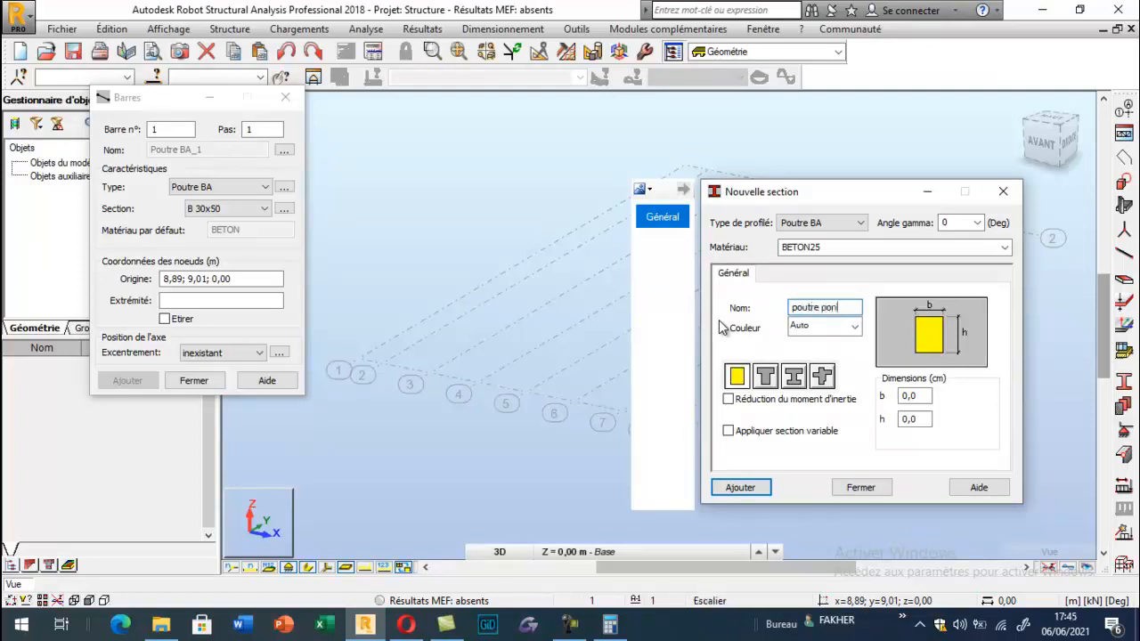
text(t a poutre)
- Set the section's dimensions to b = 50 cm and h = 100 cm, and add the section
drag(928, 396, 825, 408)
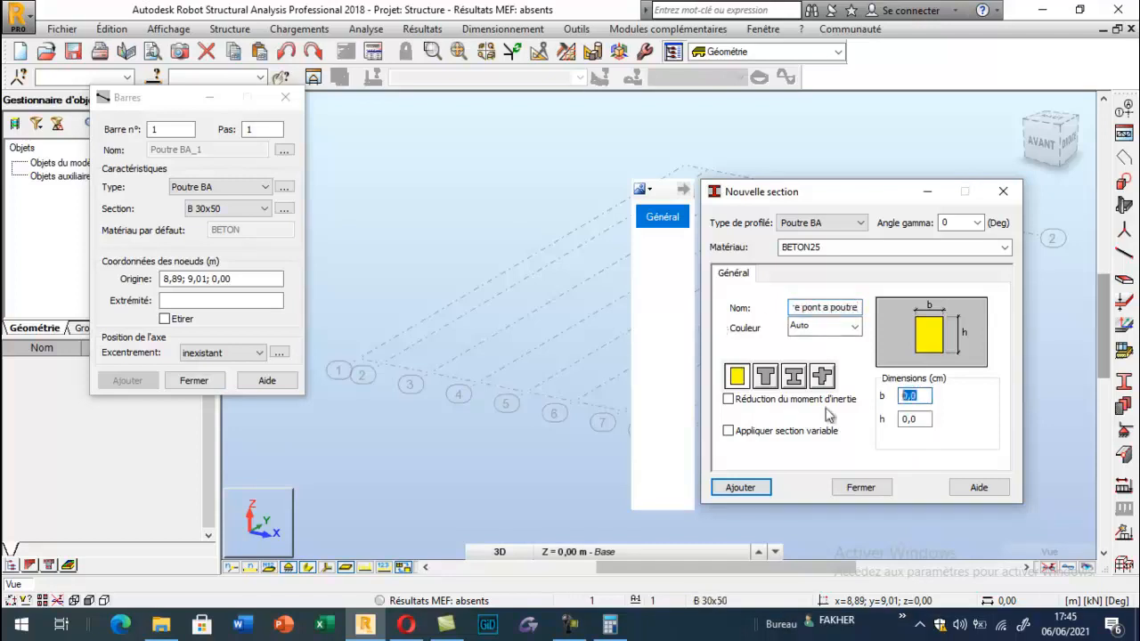
text(50)
key(Tab)
text(100)
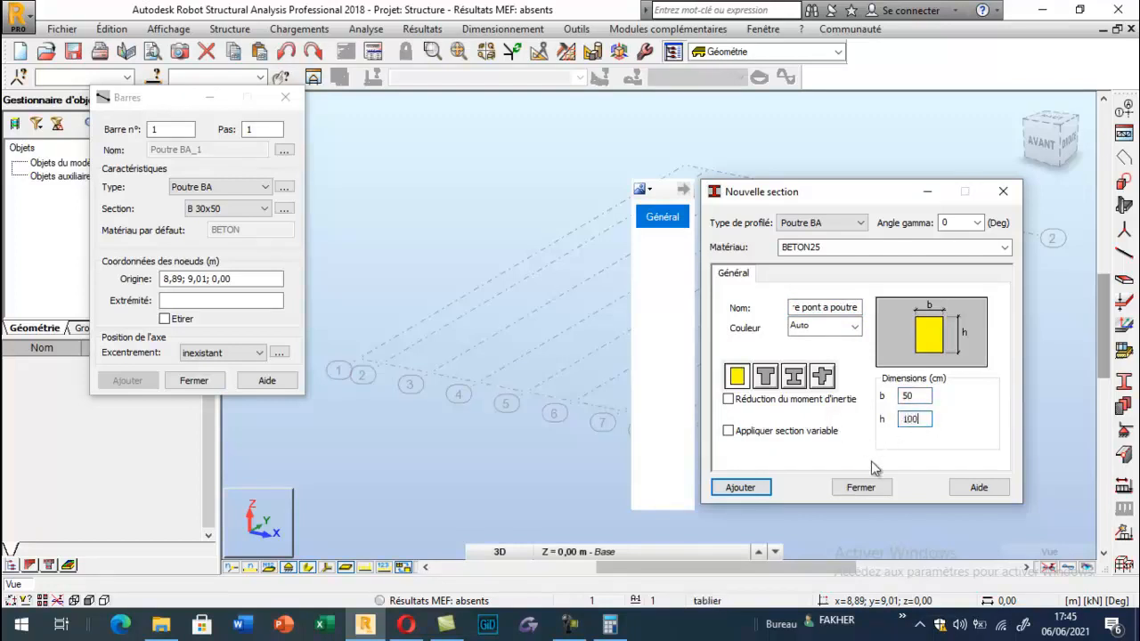
click(746, 488)
click(858, 488)
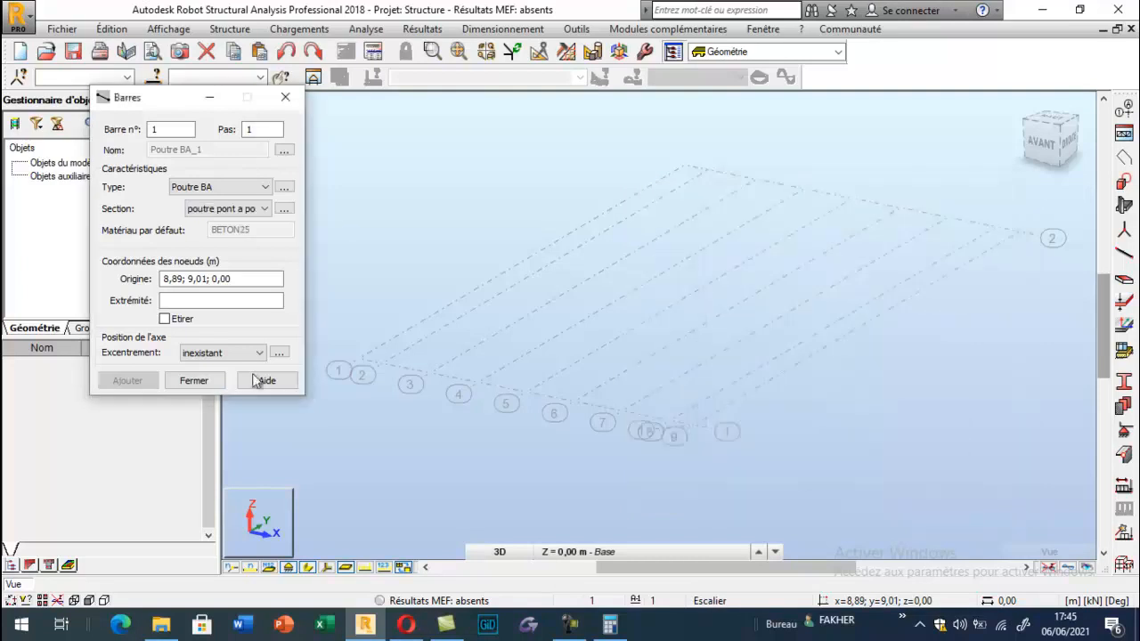
- Create an absolute bar offset with UZ = -50 cm at both origin and end, in the local system
scroll(723, 358, down, 1)
scroll(437, 364, up, 5)
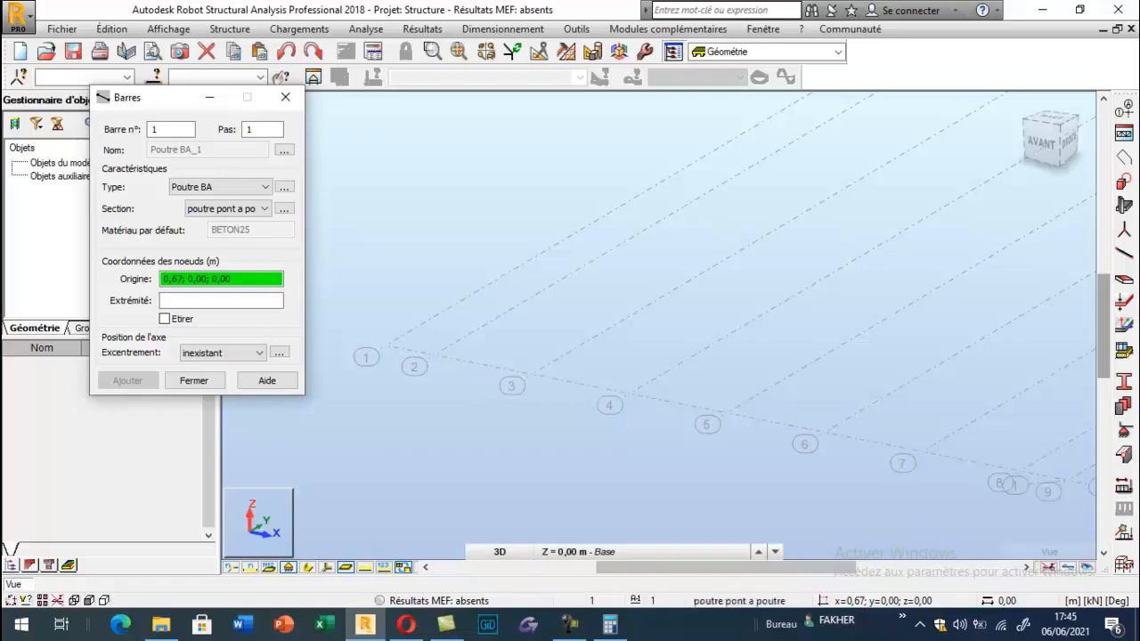
click(278, 352)
drag(986, 275, 837, 302)
text(-50)
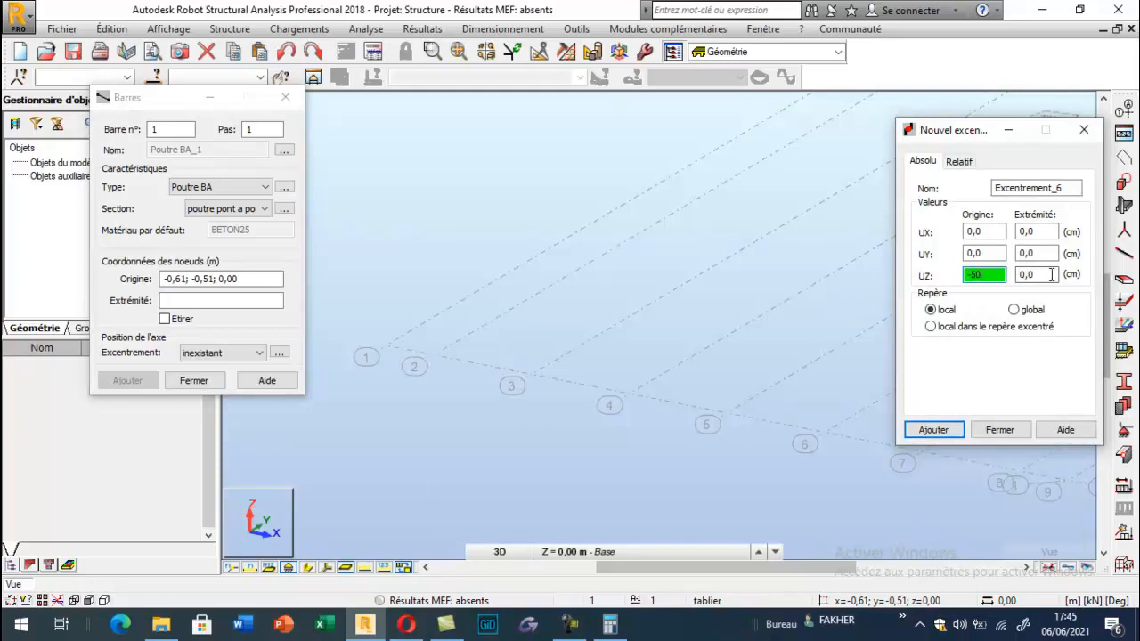
key(Tab)
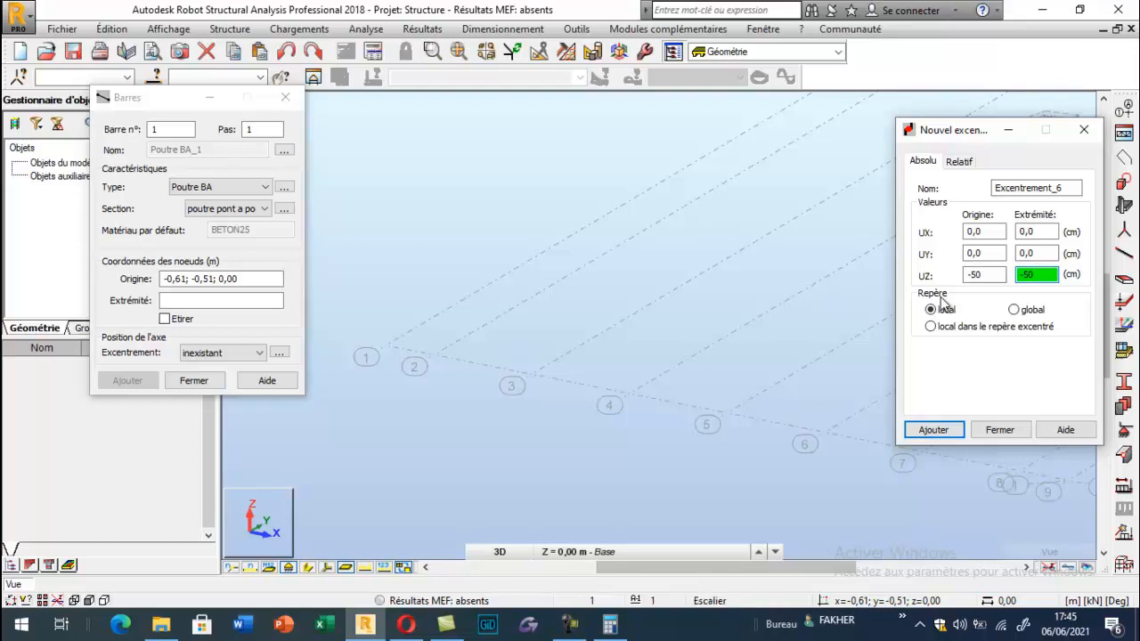
click(944, 428)
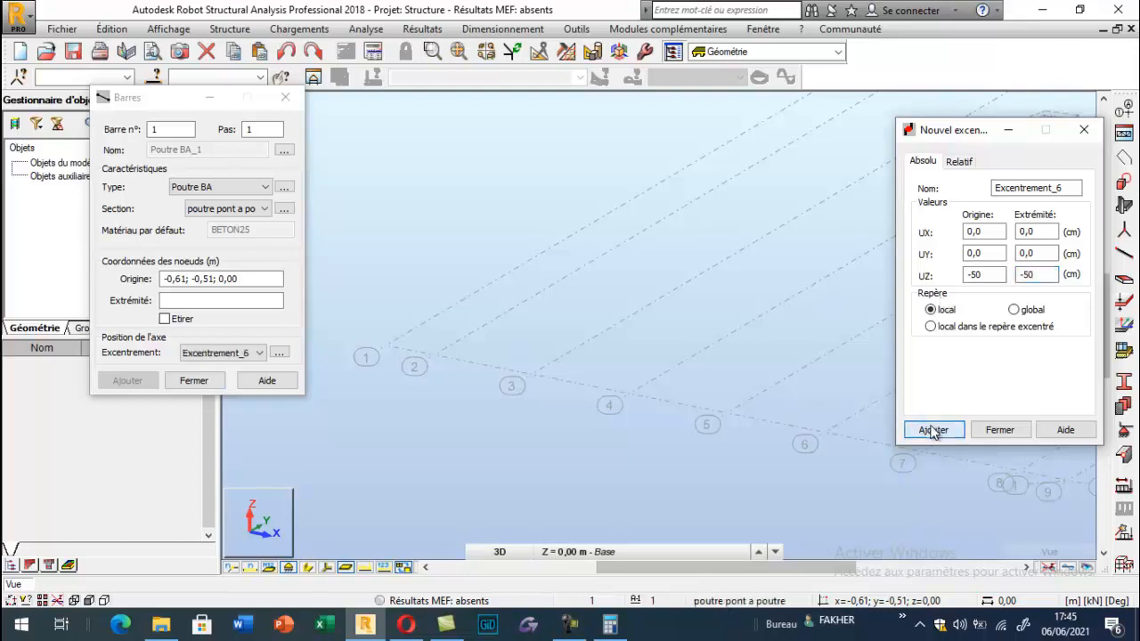
click(998, 429)
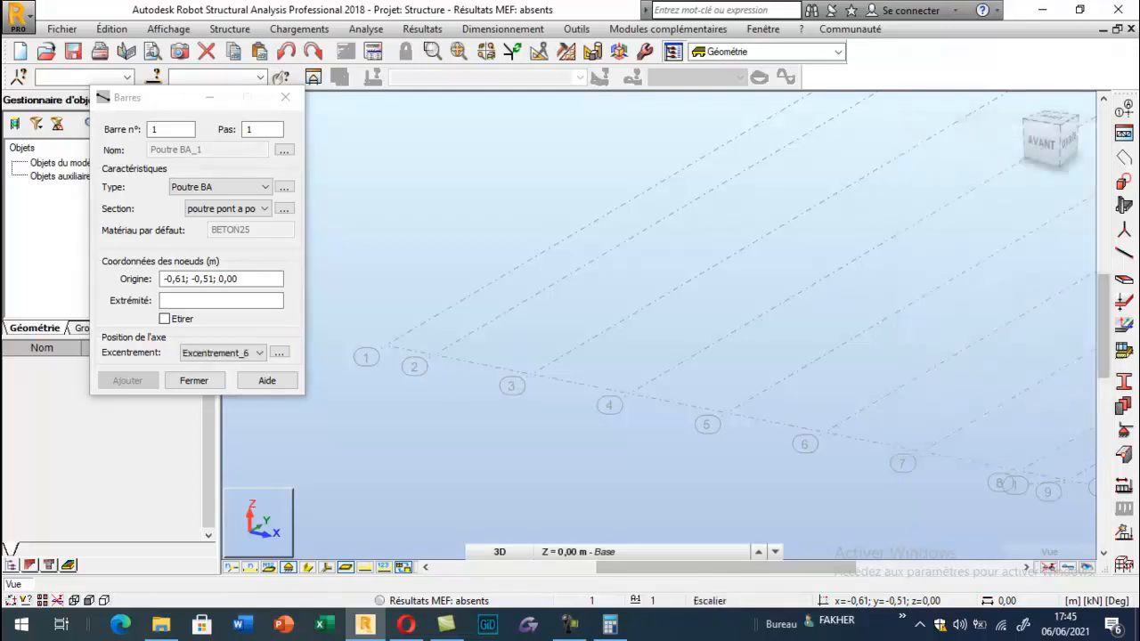
- Draw the first beam along X construction line 2, from Y = 0 m to Y = 16 m
click(214, 279)
click(433, 353)
scroll(426, 437, down, 3)
scroll(426, 436, down, 2)
click(689, 249)
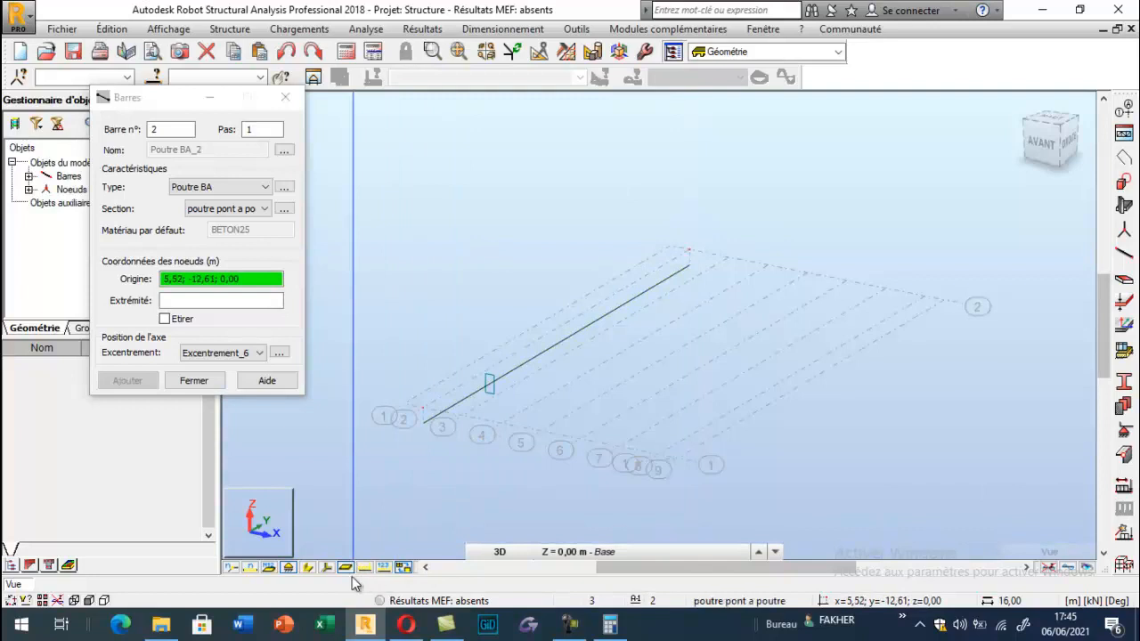
- Display the bars' section shapes and inspect the first beam's end
click(326, 567)
scroll(424, 403, up, 2)
scroll(424, 404, up, 2)
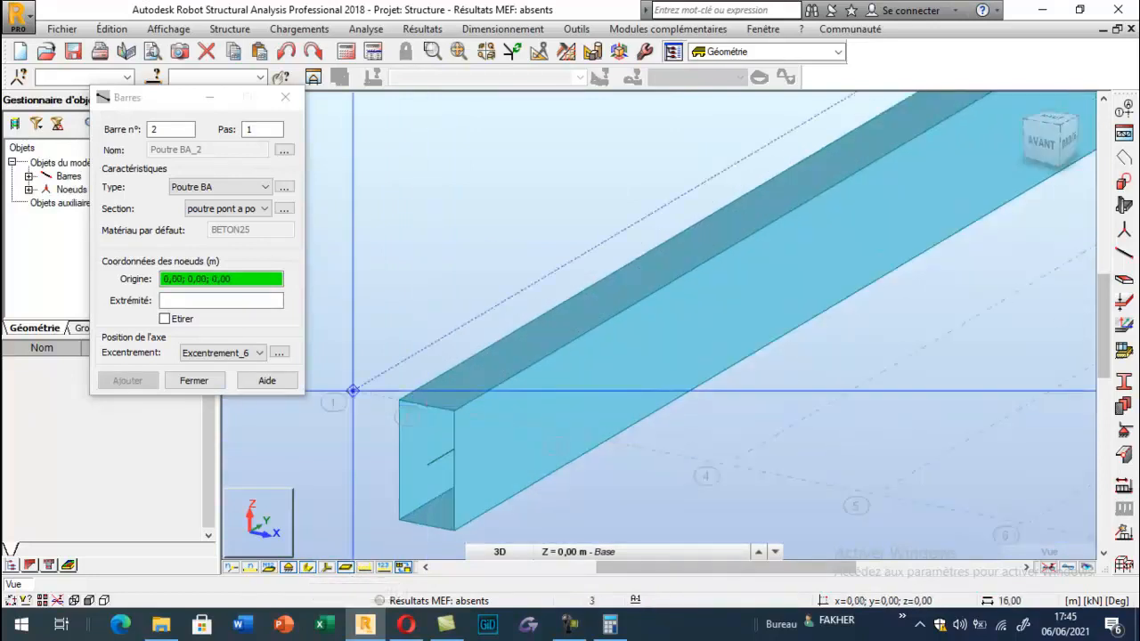
scroll(353, 390, down, 3)
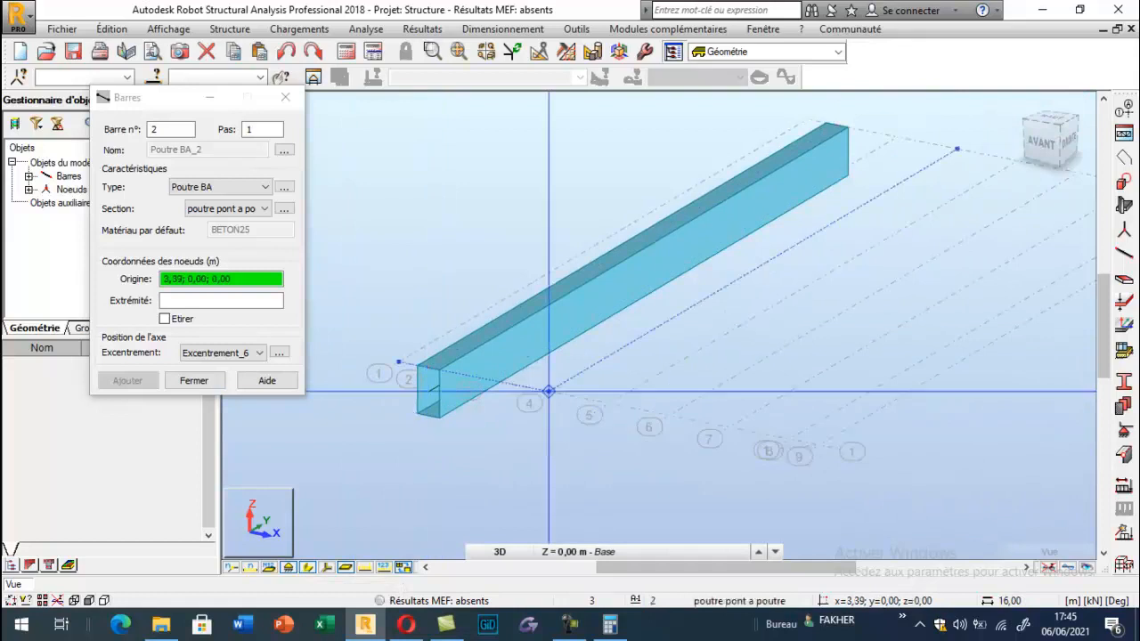
- Draw three 16 m beams along X construction lines 3, 4 and 5, from Y = 0 m to Y = 16 m
click(489, 380)
click(897, 136)
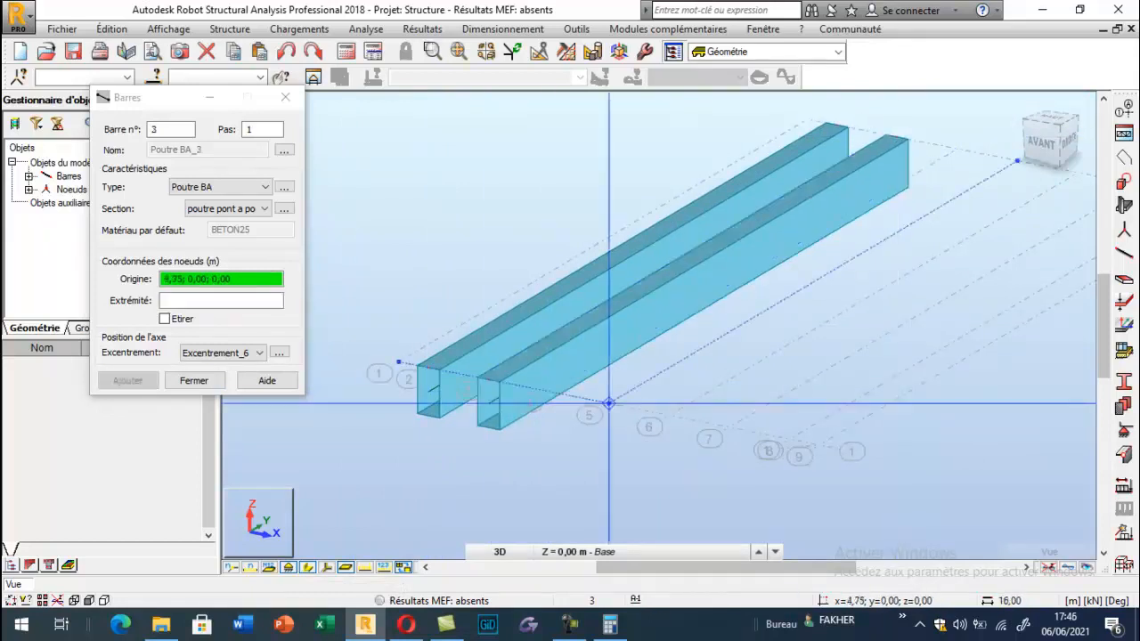
click(550, 393)
click(957, 152)
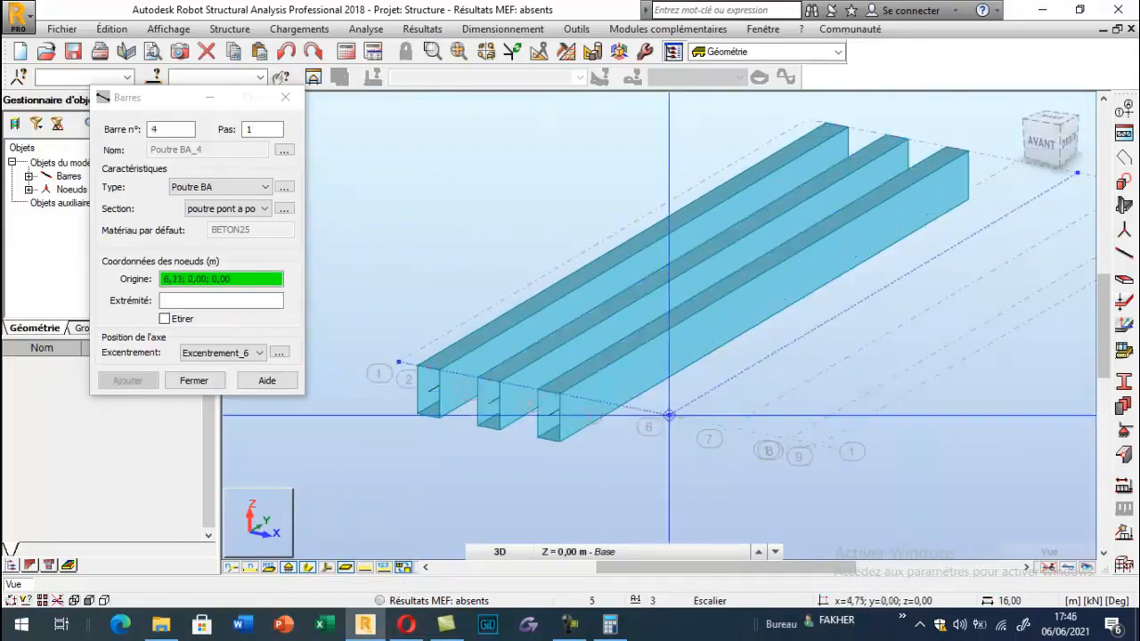
click(609, 404)
scroll(633, 247, down, 2)
click(894, 201)
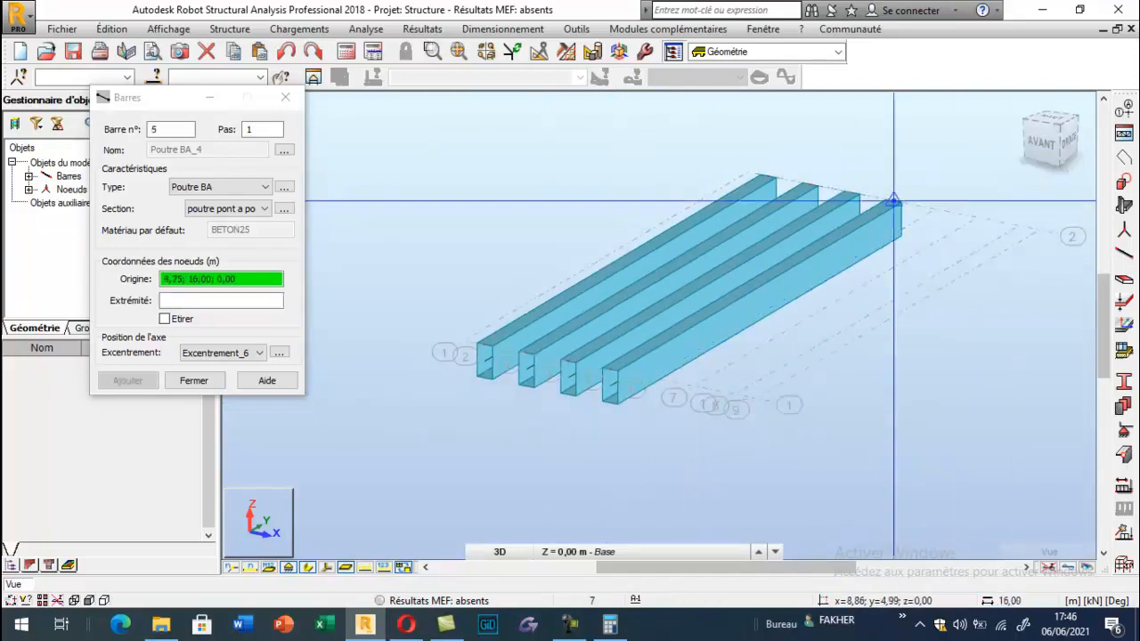
- Draw the last three 16 m beams along X construction lines 6, 7 and 8, and finish bar definition
click(666, 399)
click(936, 209)
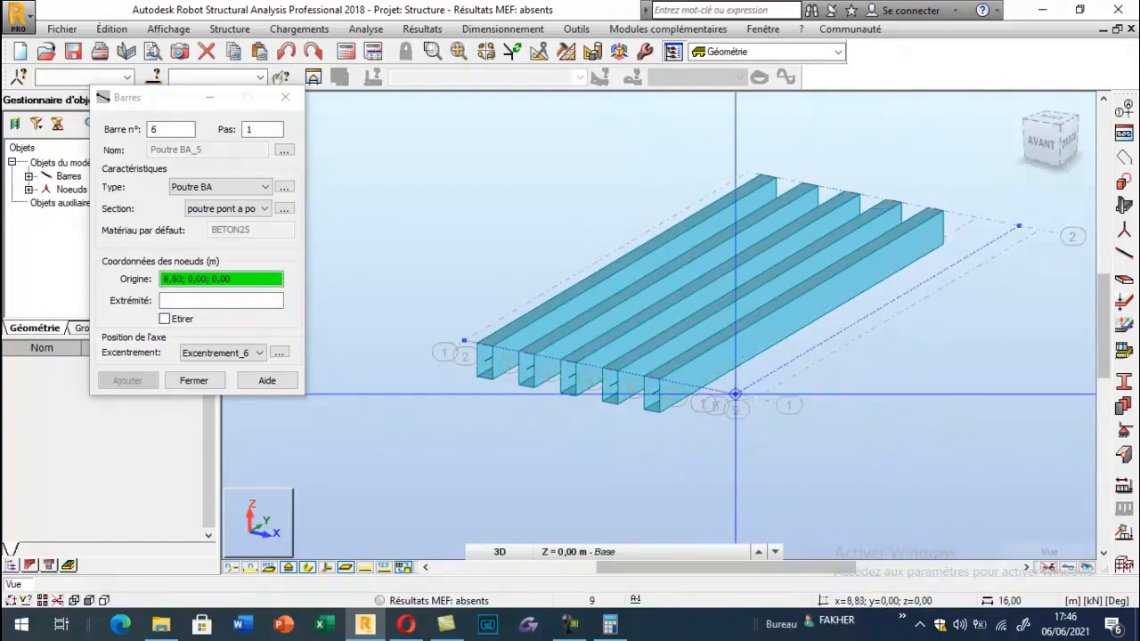
click(694, 386)
click(977, 218)
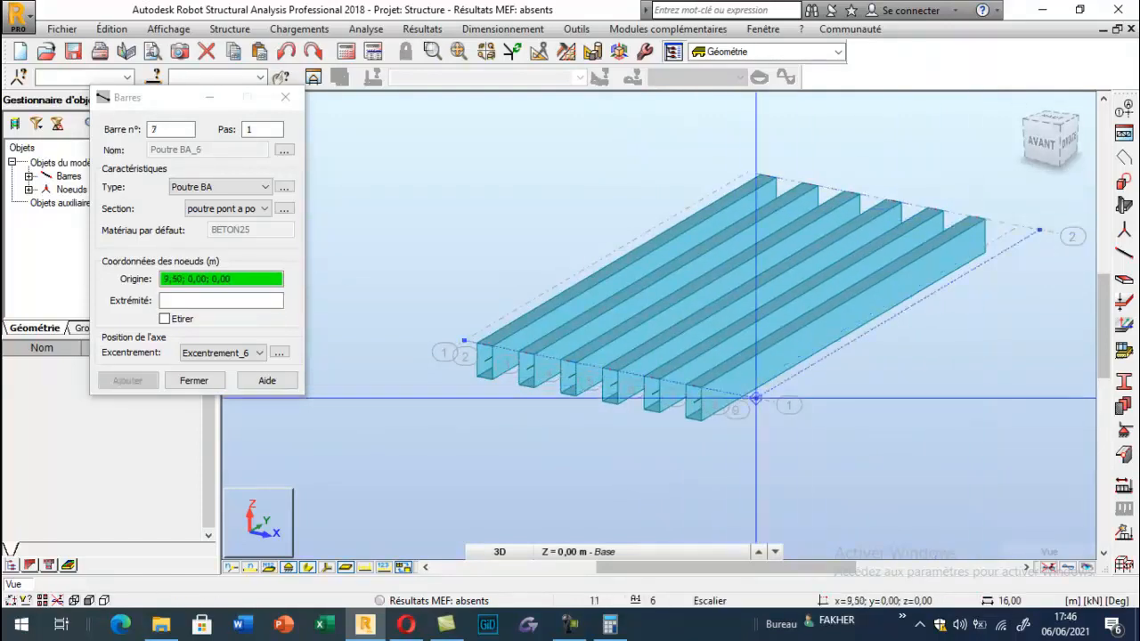
click(736, 394)
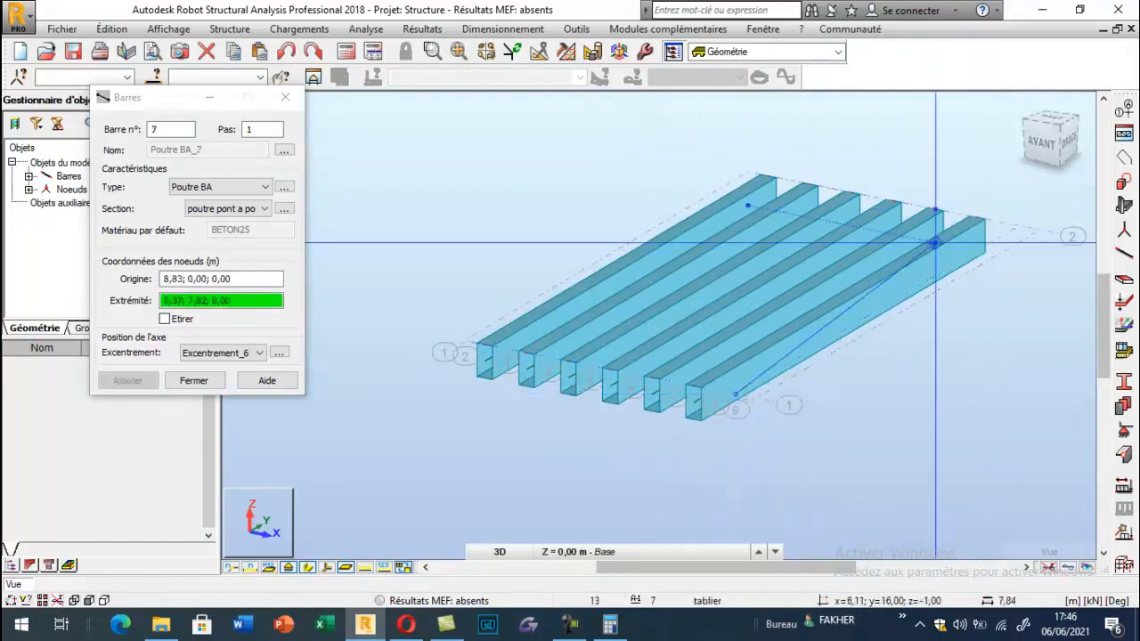
click(1019, 226)
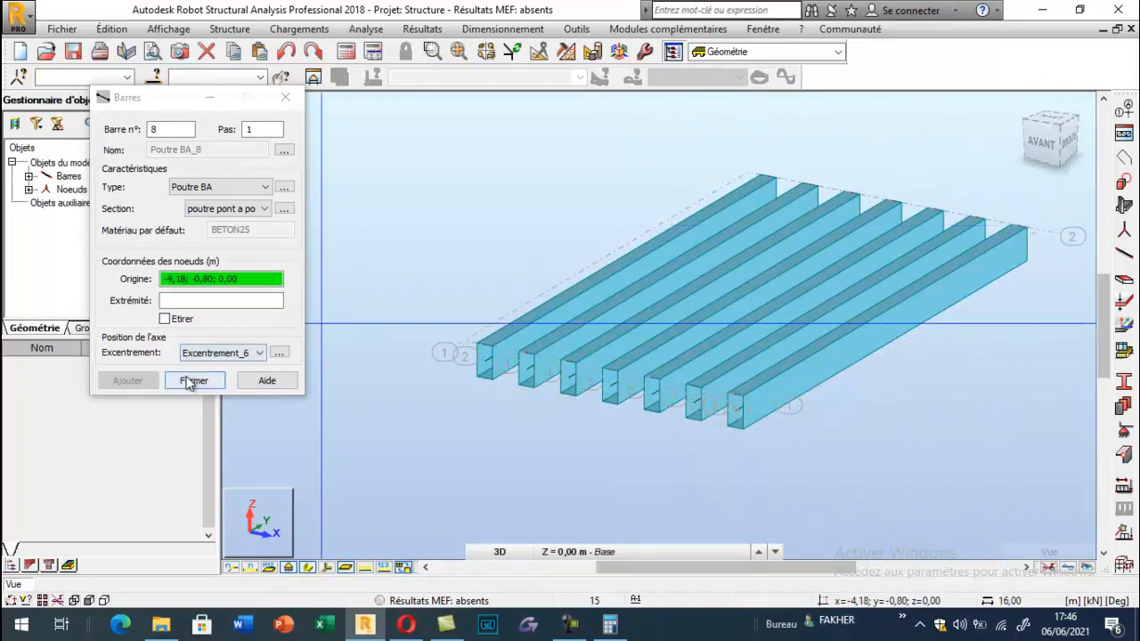
click(193, 381)
- Turn on the bar display attribute "Profilés - légende par couleurs"
right_click(381, 244)
click(337, 411)
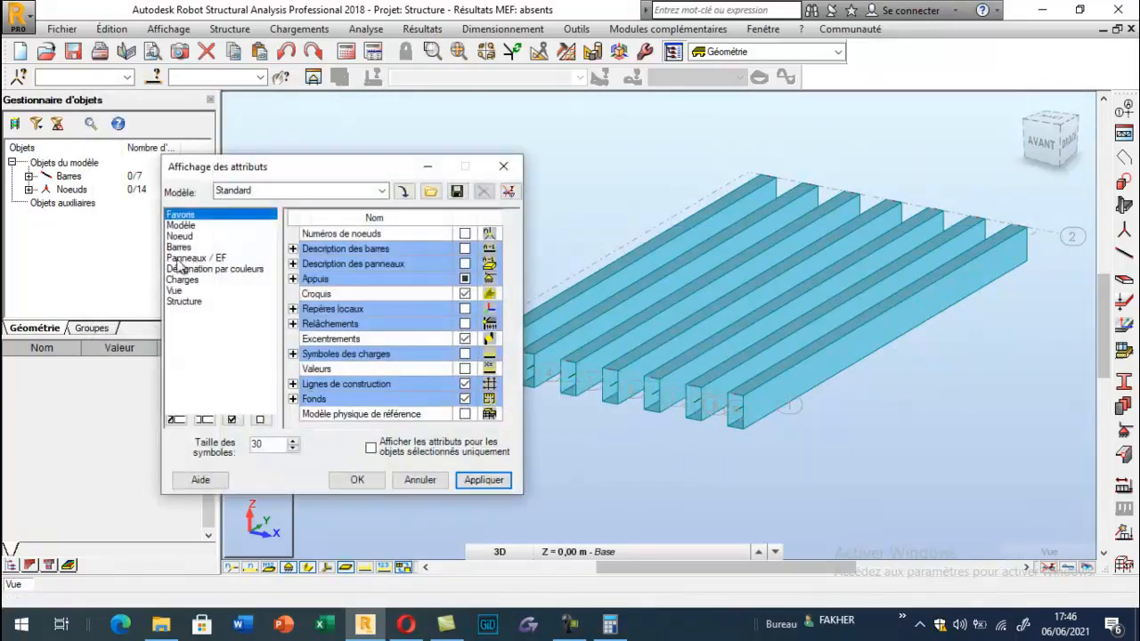
click(178, 247)
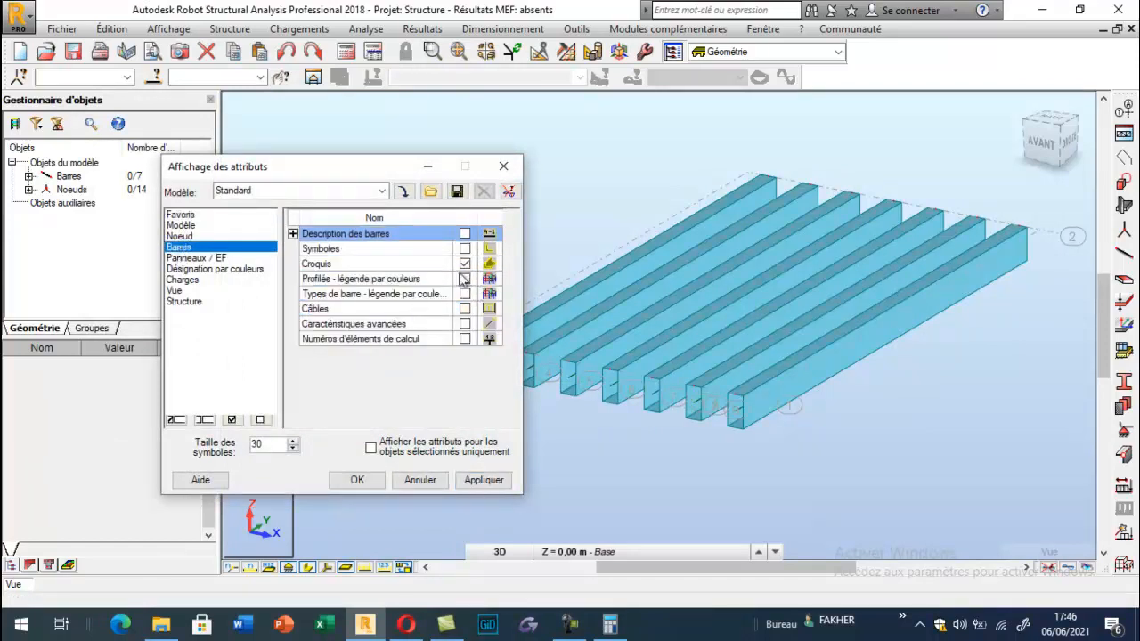
click(465, 279)
click(357, 479)
scroll(393, 378, down, 2)
scroll(657, 330, up, 2)
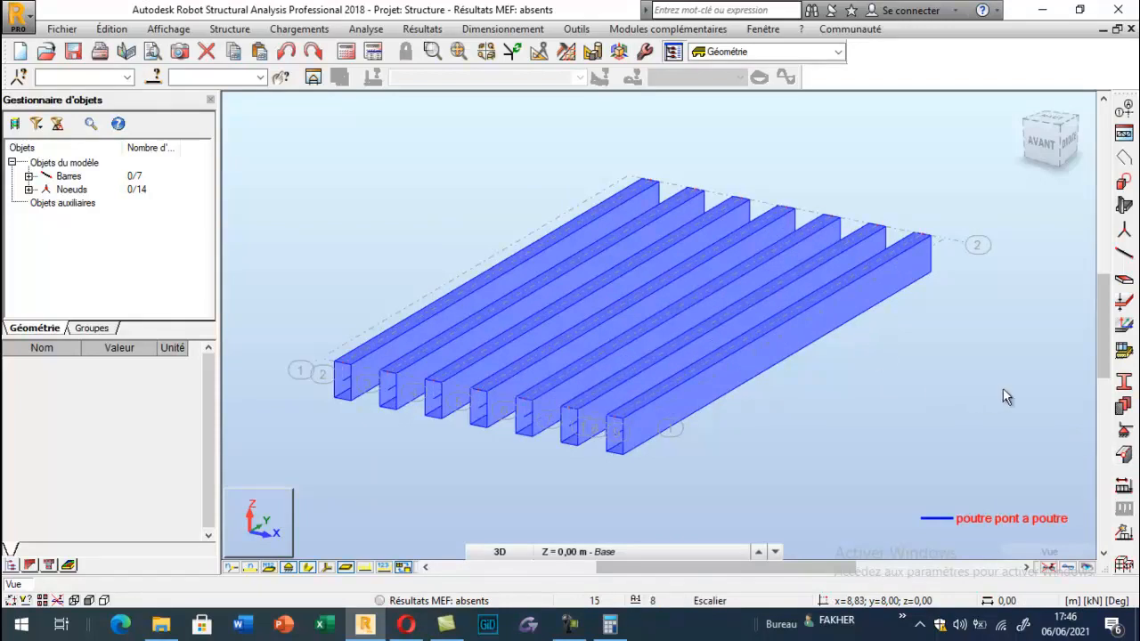
- Draw a three-point rectangular panel from X = 0, Y = 0 through X = 0, Y = 16 to X = 9.5, Y = 16 m
click(1123, 163)
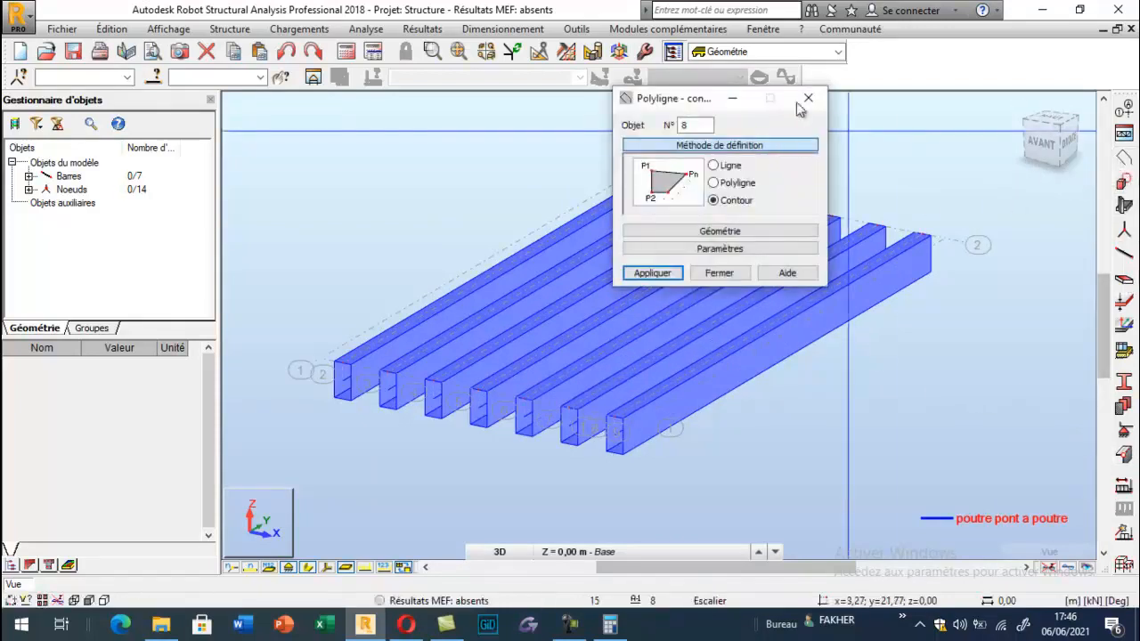
click(808, 98)
click(1123, 183)
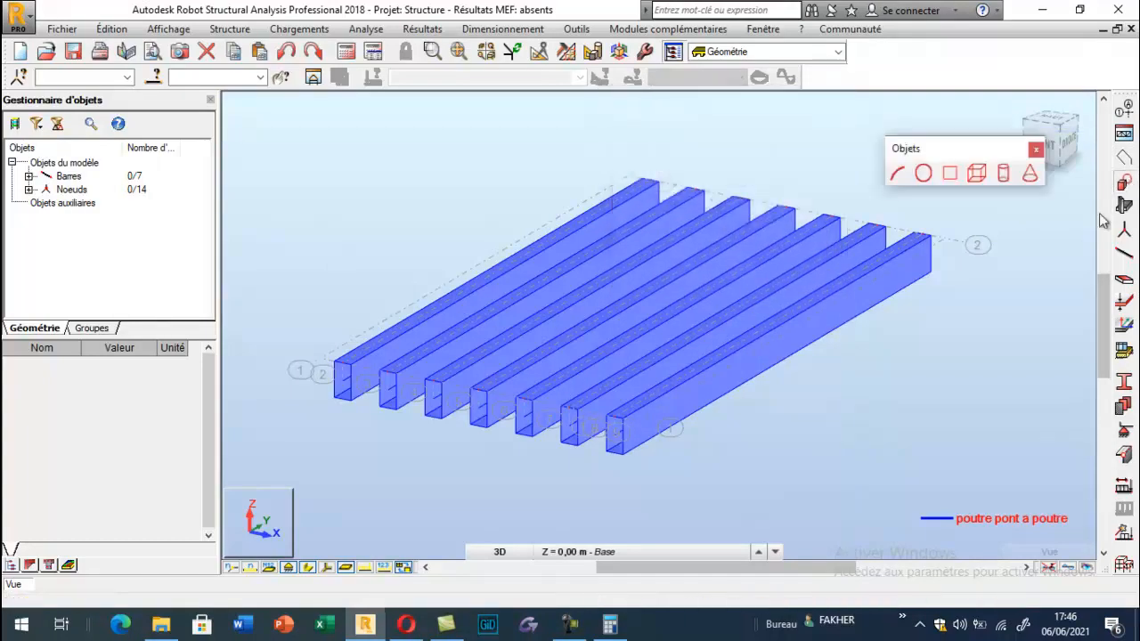
drag(958, 148, 1006, 139)
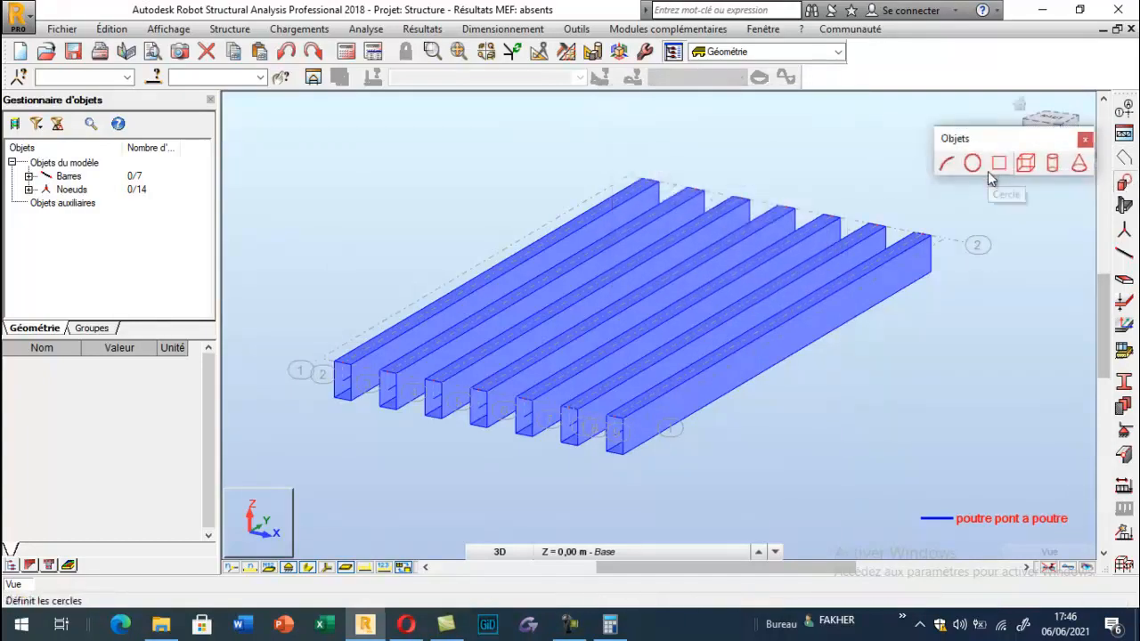
click(999, 163)
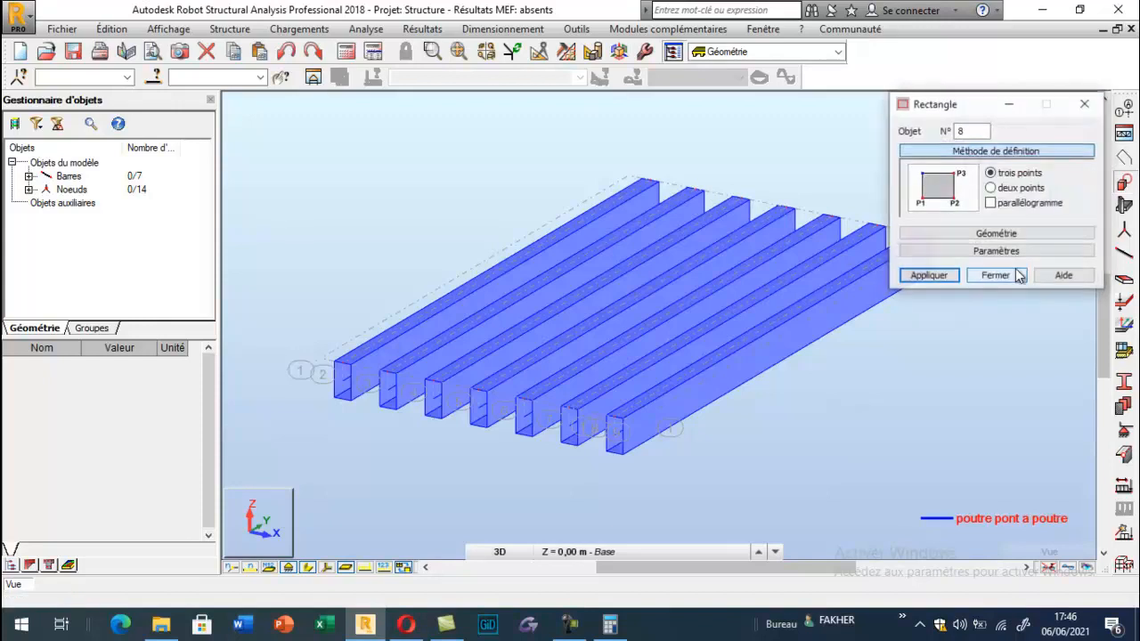
click(996, 252)
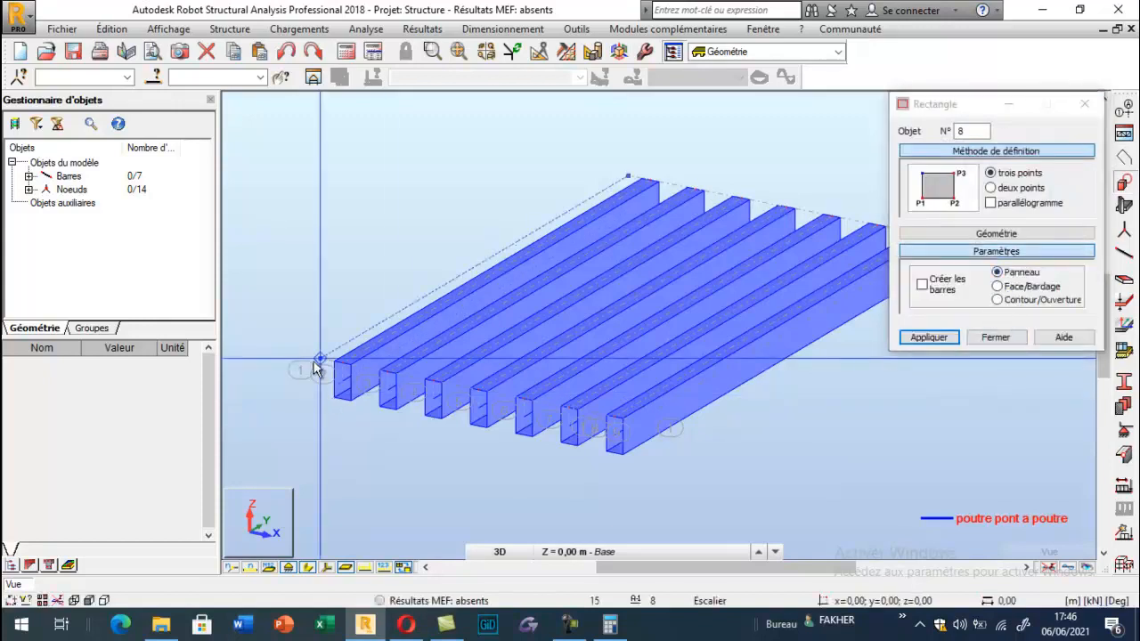
scroll(478, 440, down, 2)
scroll(570, 267, up, 3)
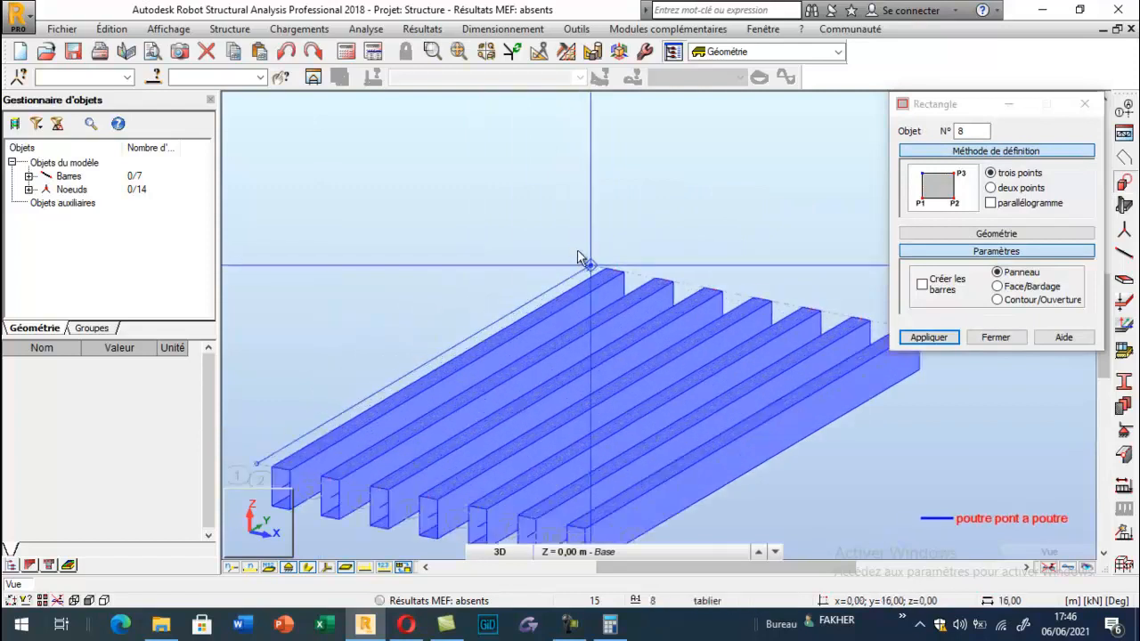
scroll(534, 254, down, 2)
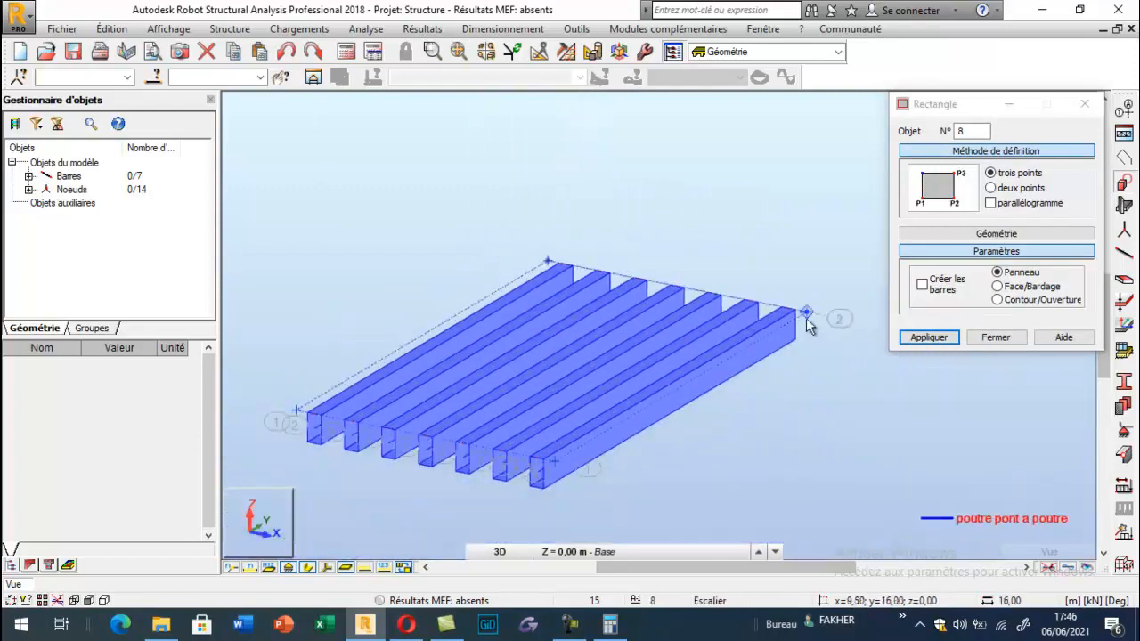
scroll(731, 322, up, 4)
scroll(725, 321, down, 2)
scroll(802, 312, up, 3)
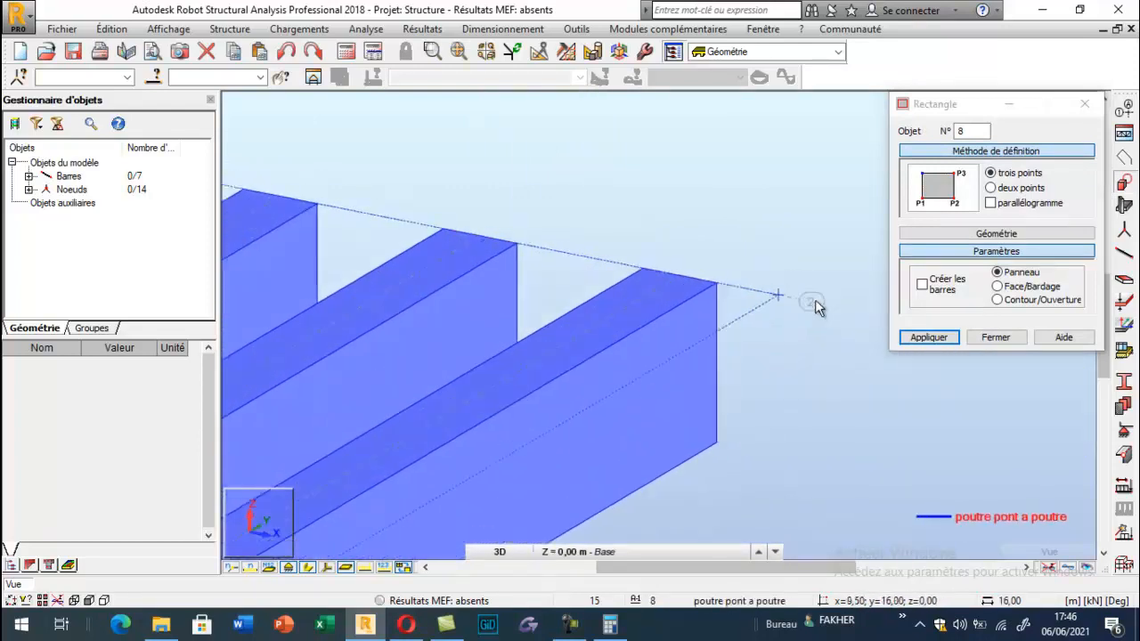
click(777, 295)
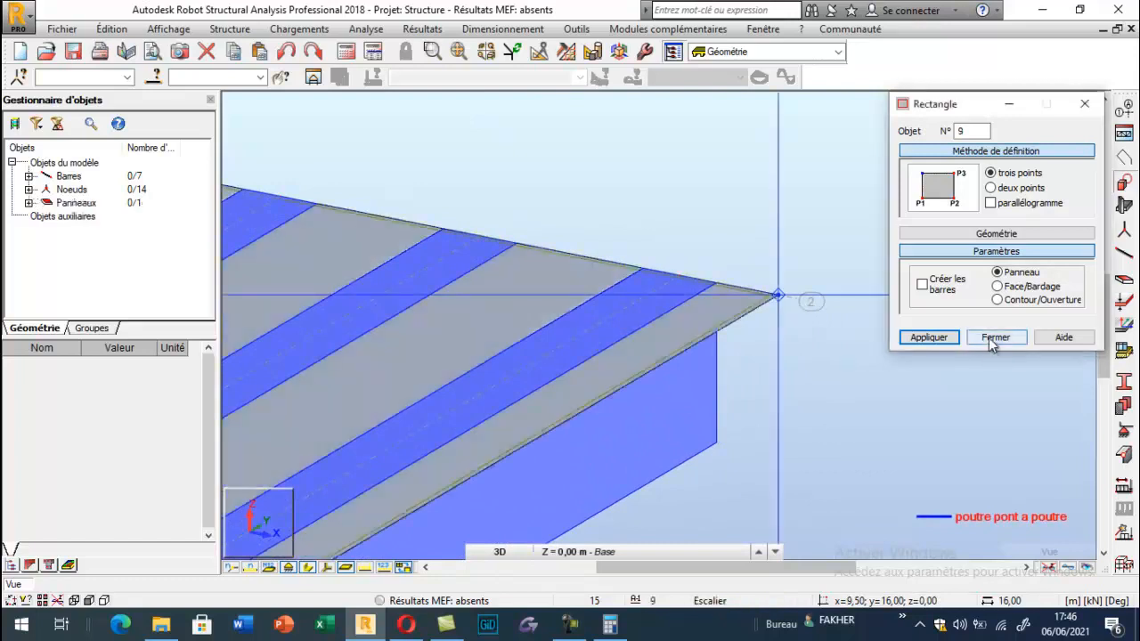
click(995, 337)
- Define a uniform 20 cm panel thickness named "tabilier pont a poutre" in BETON35
scroll(902, 282, down, 5)
scroll(620, 331, up, 3)
click(1124, 304)
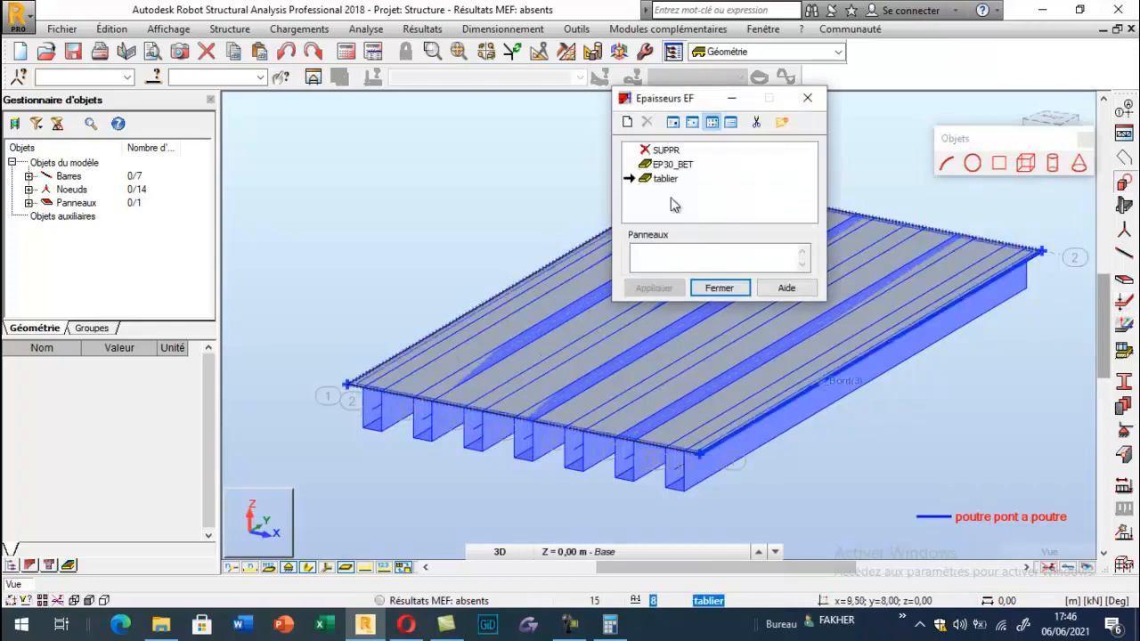
drag(654, 104, 272, 126)
click(248, 145)
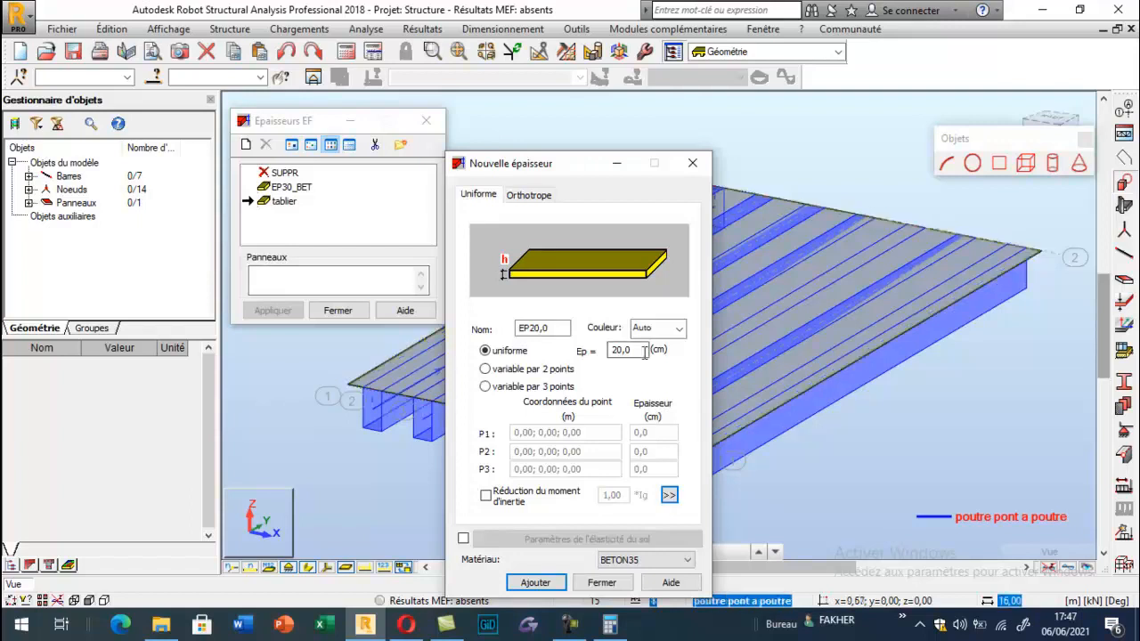
drag(557, 329, 496, 331)
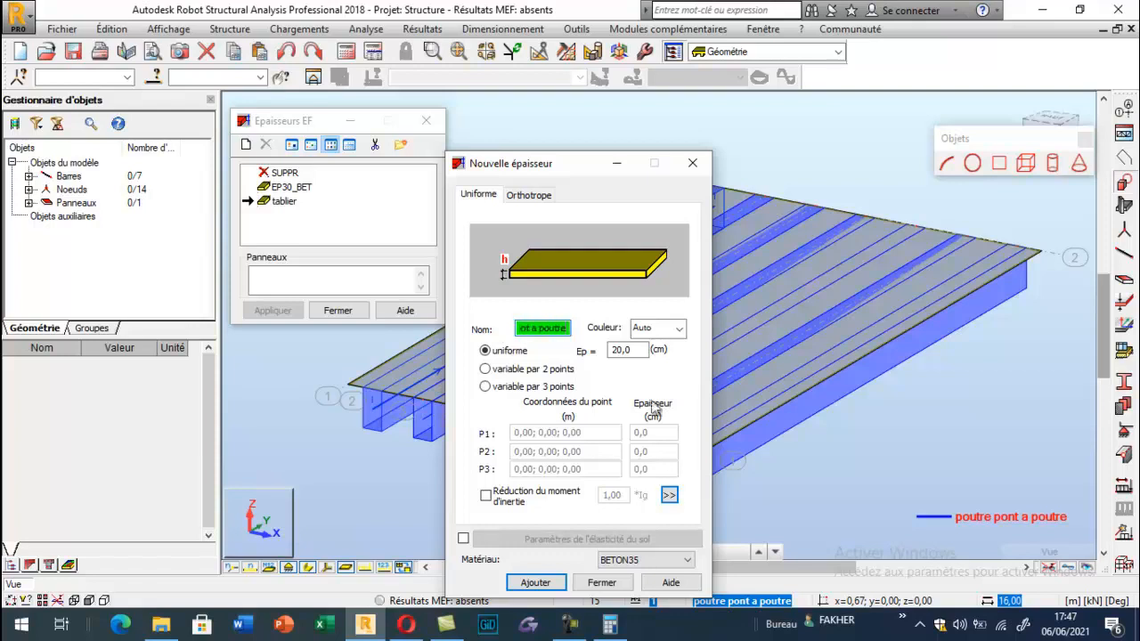
click(655, 562)
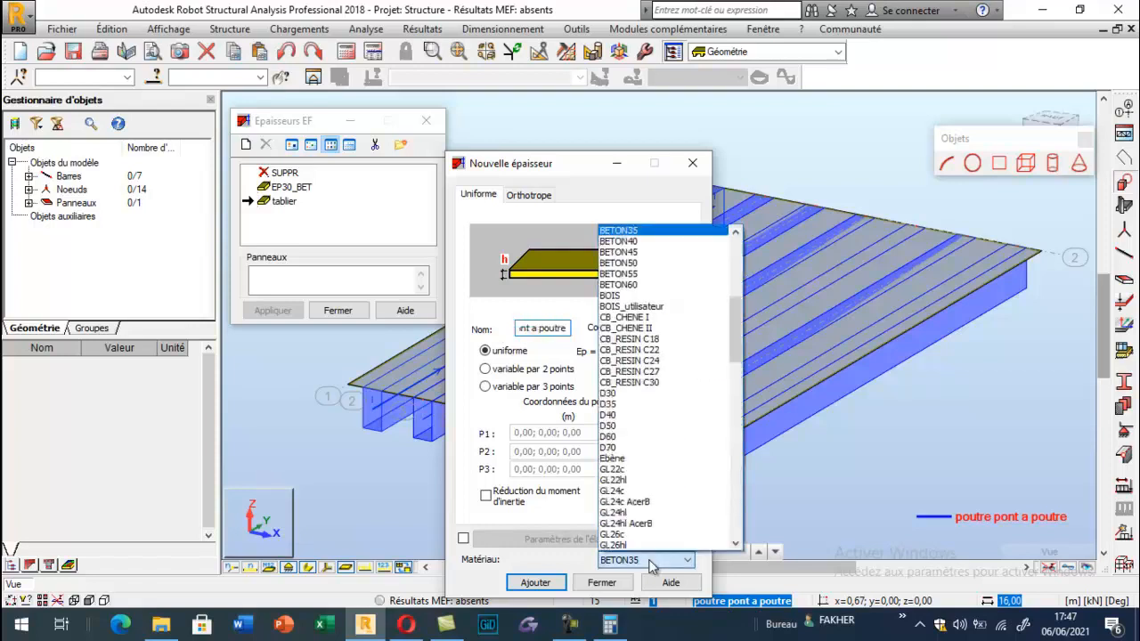
click(641, 232)
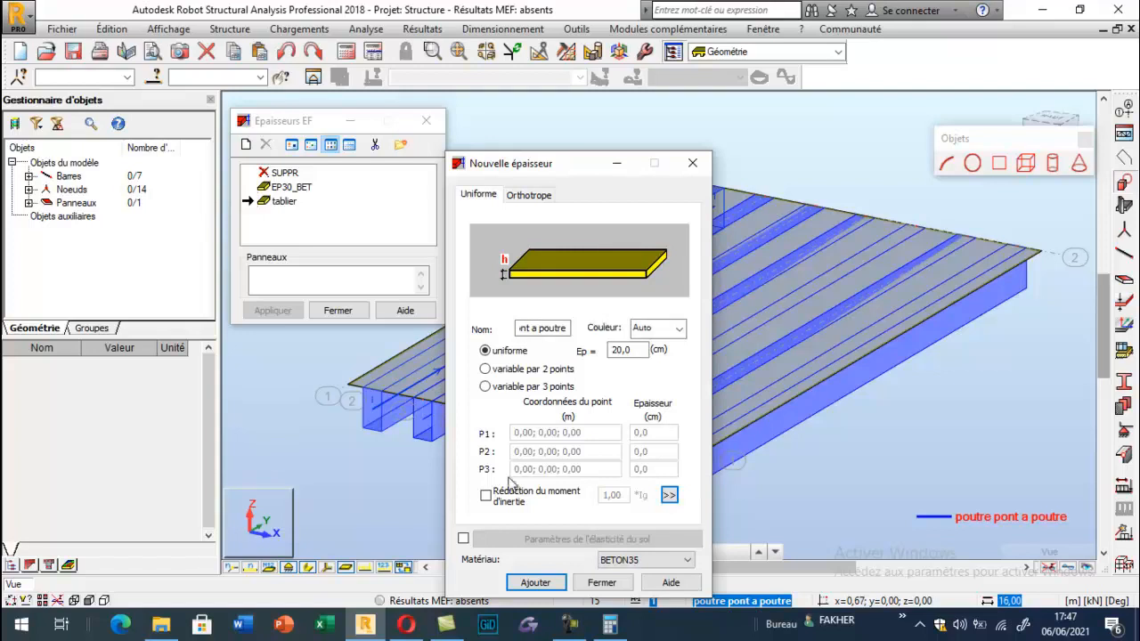
click(535, 583)
click(602, 582)
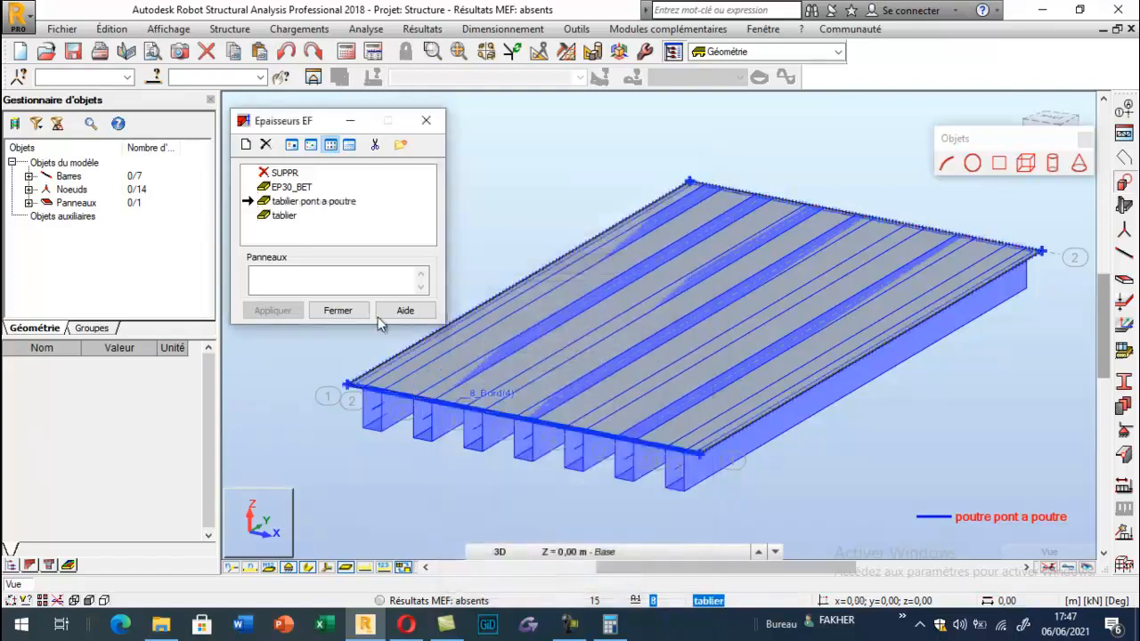
- Assign the thickness "tabilier pont a poutre" to the deck slab panel
click(455, 397)
click(294, 312)
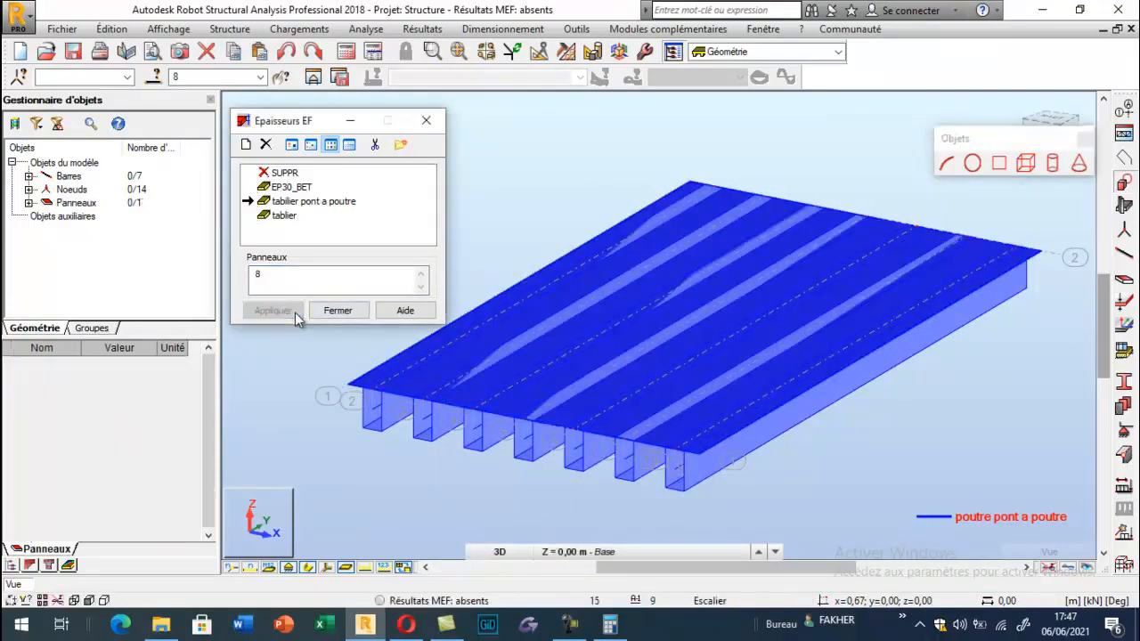
click(337, 310)
- Turn on the panel display attribute "Epaisseur des panneaux"
right_click(330, 214)
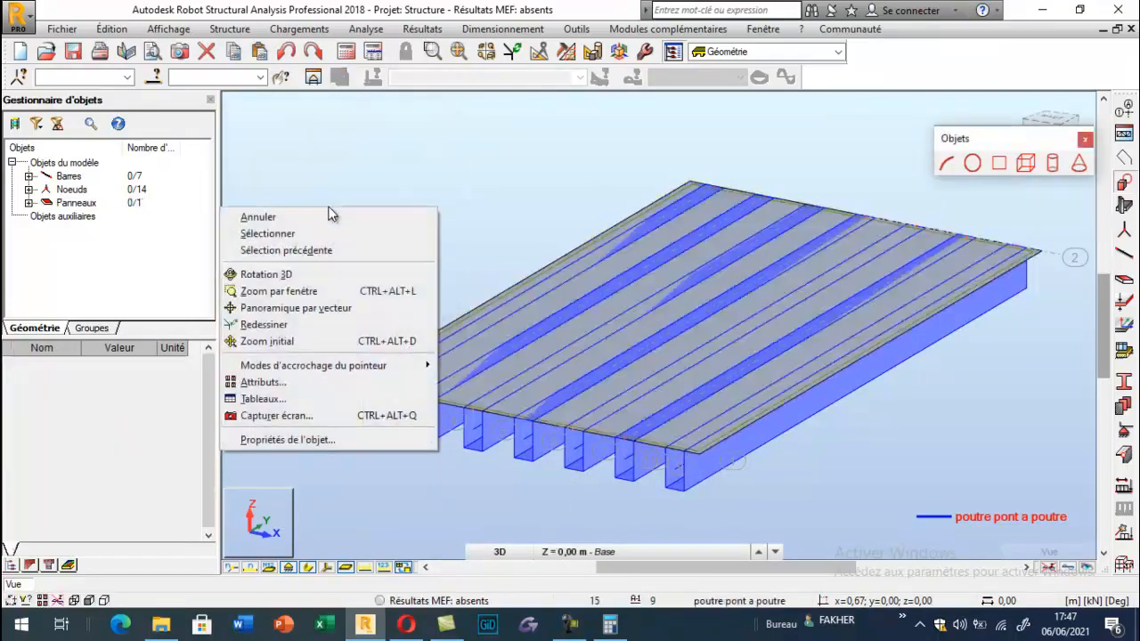
click(285, 378)
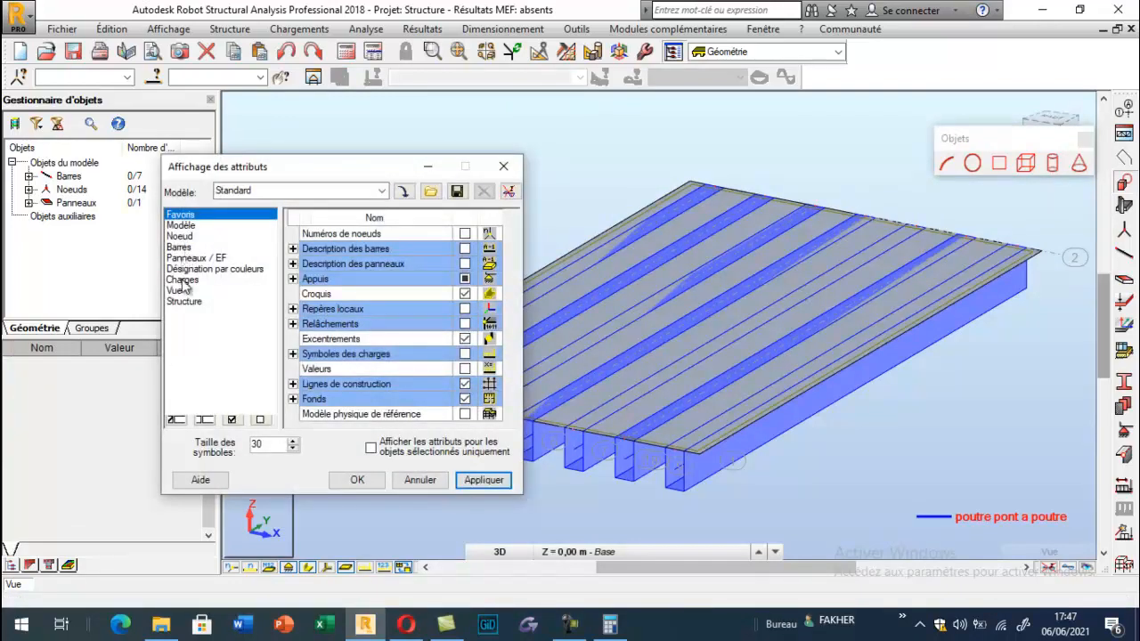
click(192, 257)
click(465, 278)
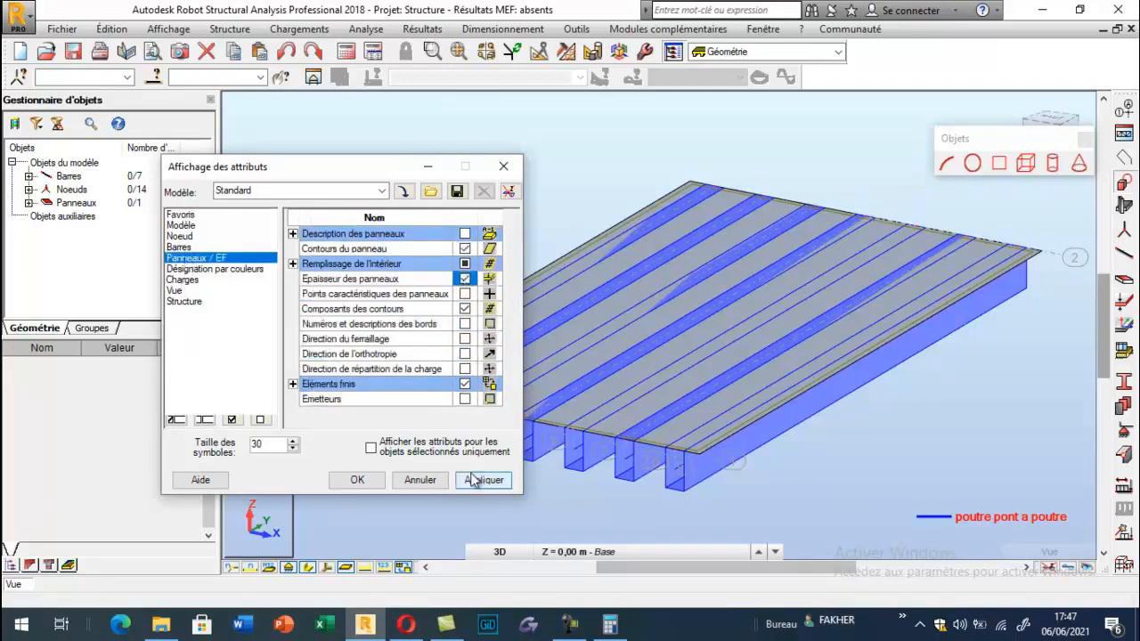
click(481, 480)
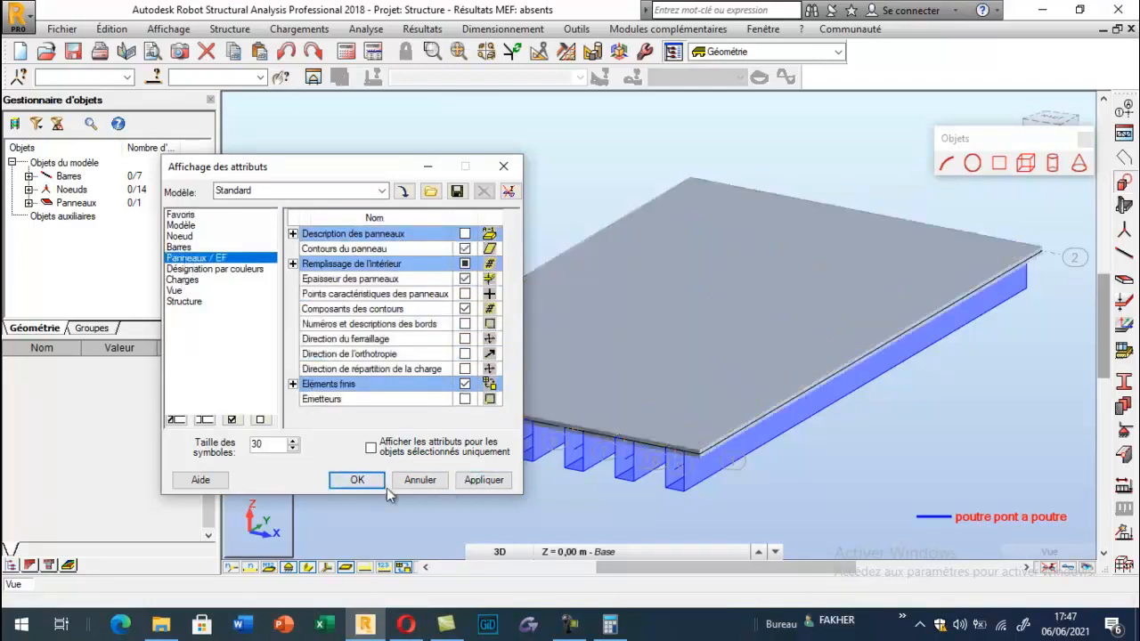
click(405, 479)
- Apply the nodal support "Appui simple" to the seven beam ends at Y = 0 m
scroll(610, 242, down, 1)
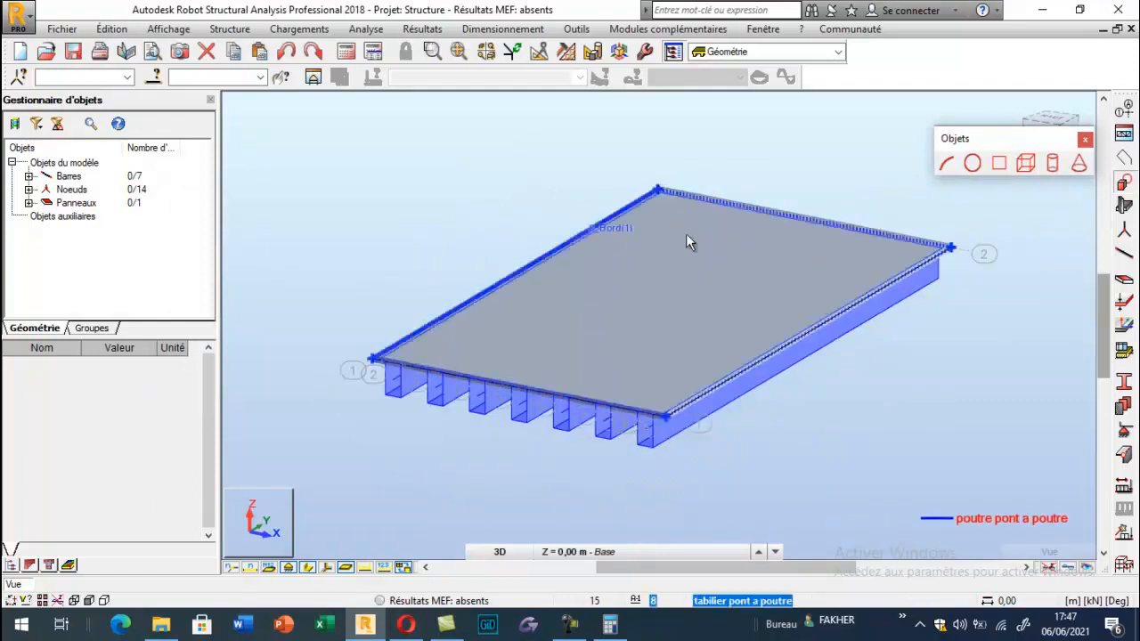
scroll(731, 310, up, 2)
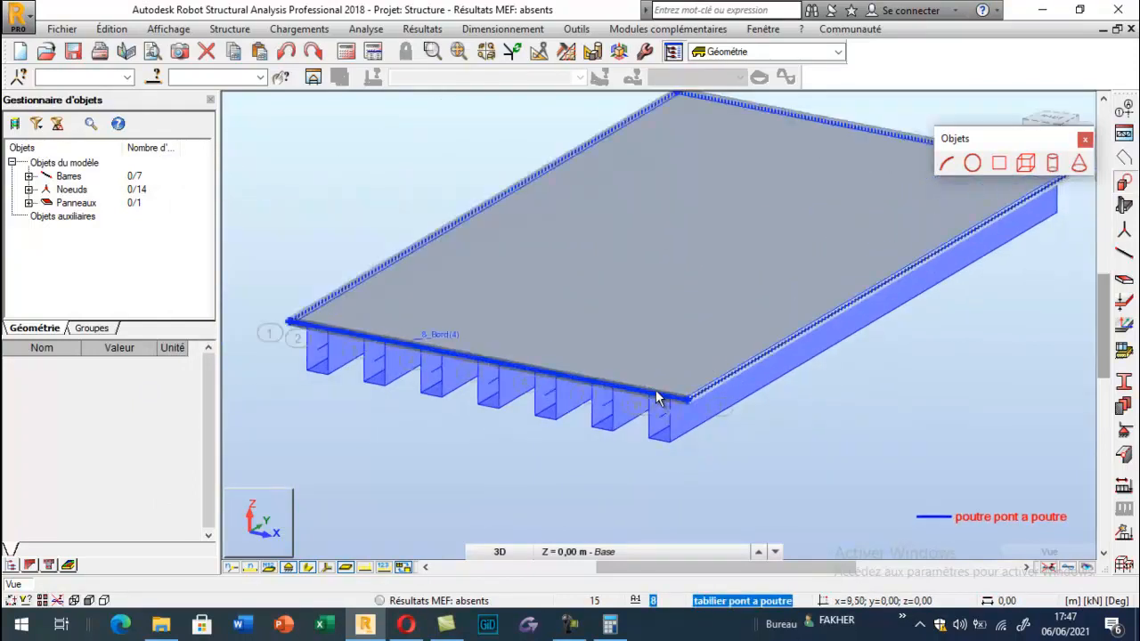
scroll(656, 397, down, 1)
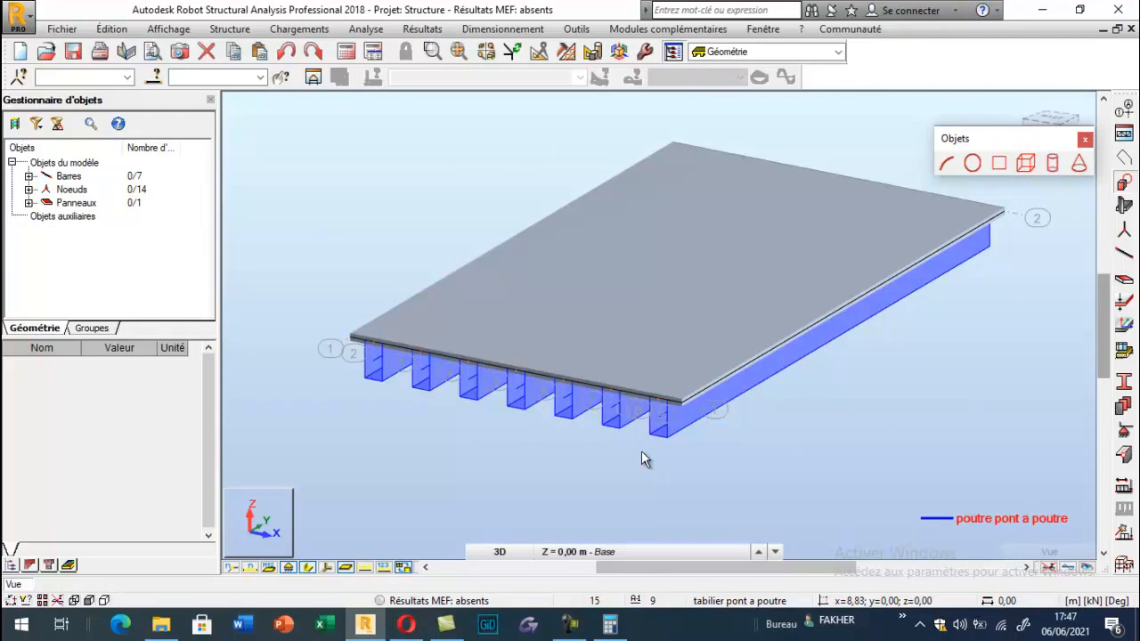
scroll(559, 434, down, 1)
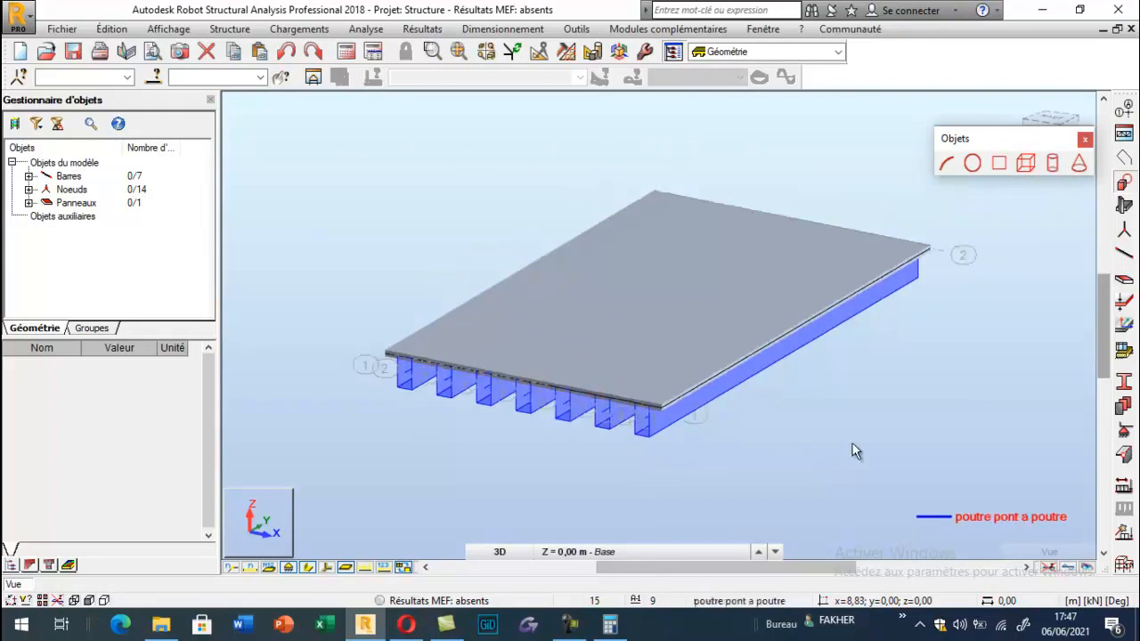
click(1124, 431)
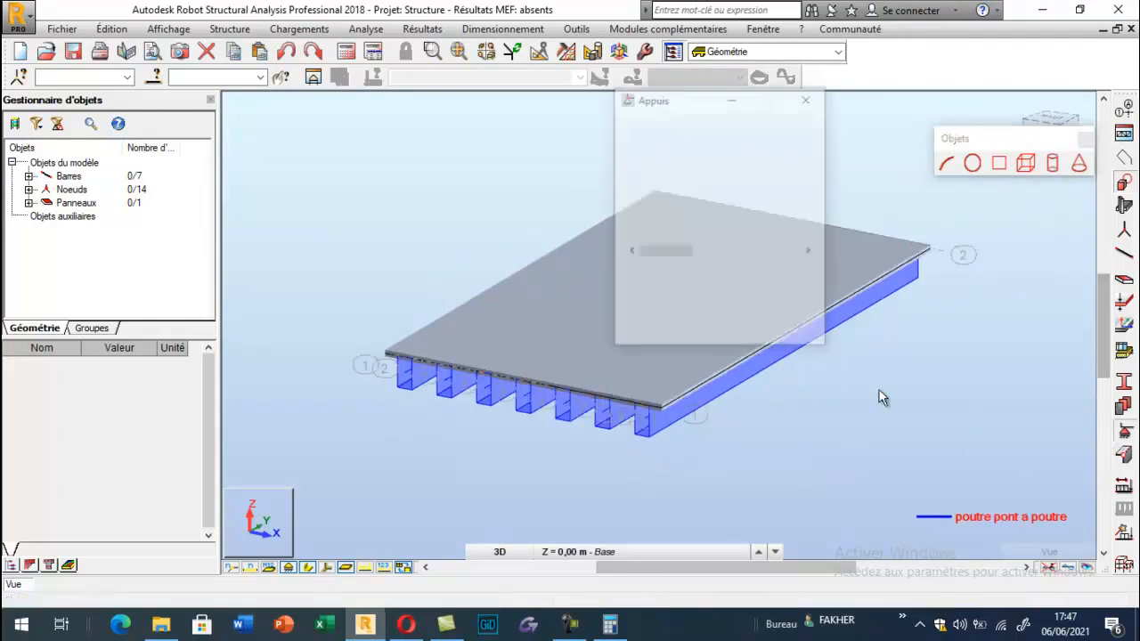
drag(681, 103, 212, 105)
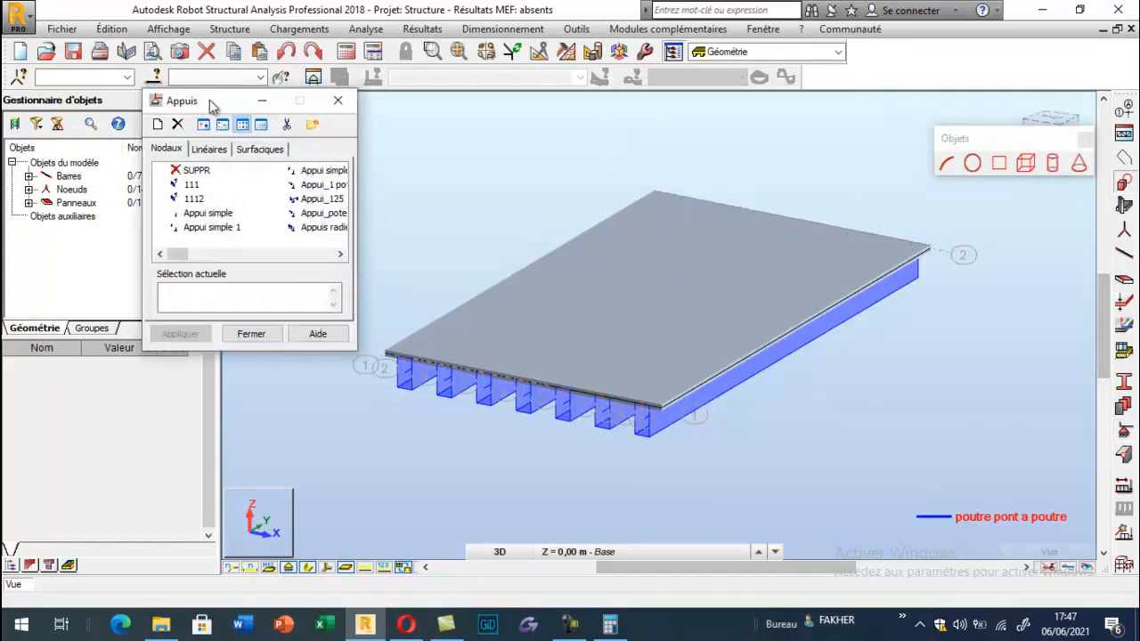
click(203, 213)
click(405, 358)
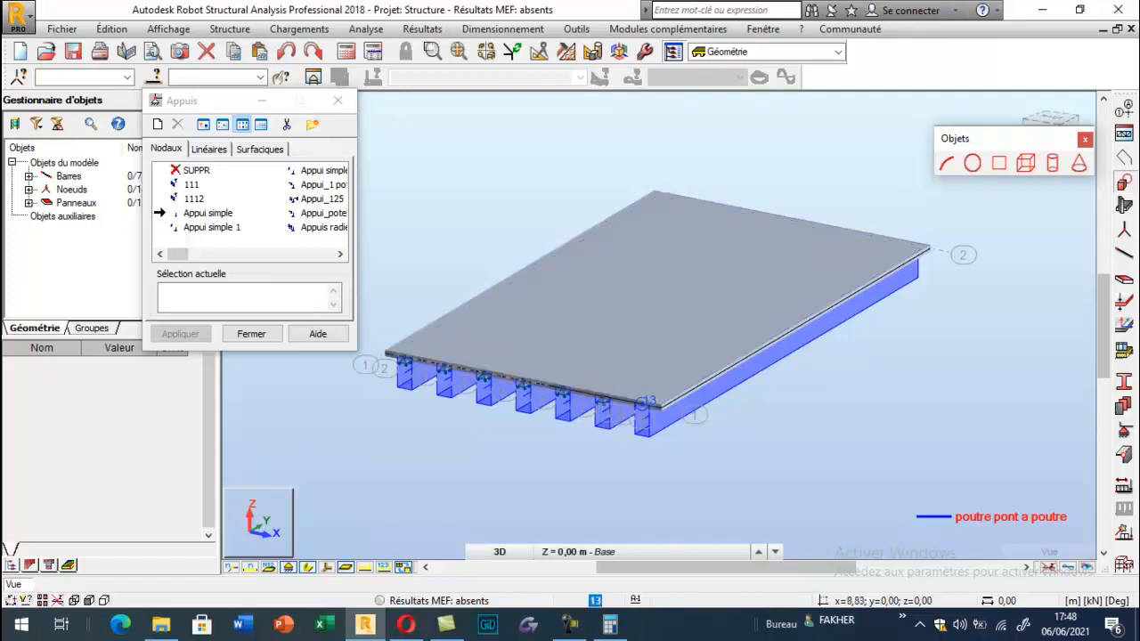
- Apply the nodal support "Rotule" to the seven beam ends at Y = 16 m, and finish support definition
click(339, 254)
click(313, 199)
right_click(395, 162)
click(446, 227)
drag(694, 246, 762, 443)
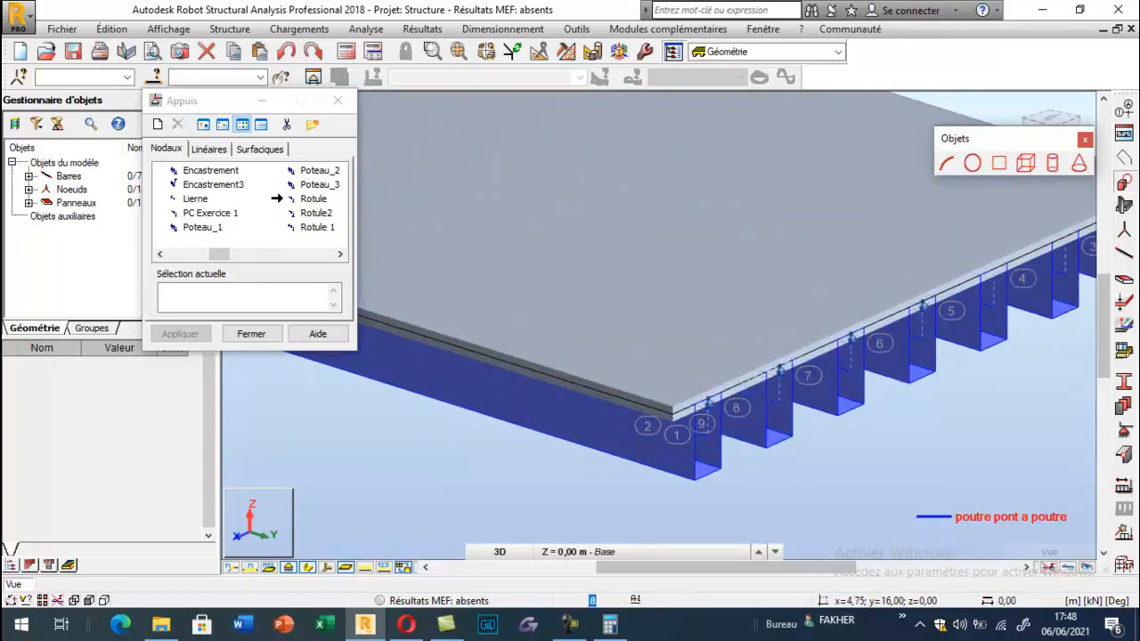
scroll(922, 301, down, 2)
scroll(920, 301, up, 2)
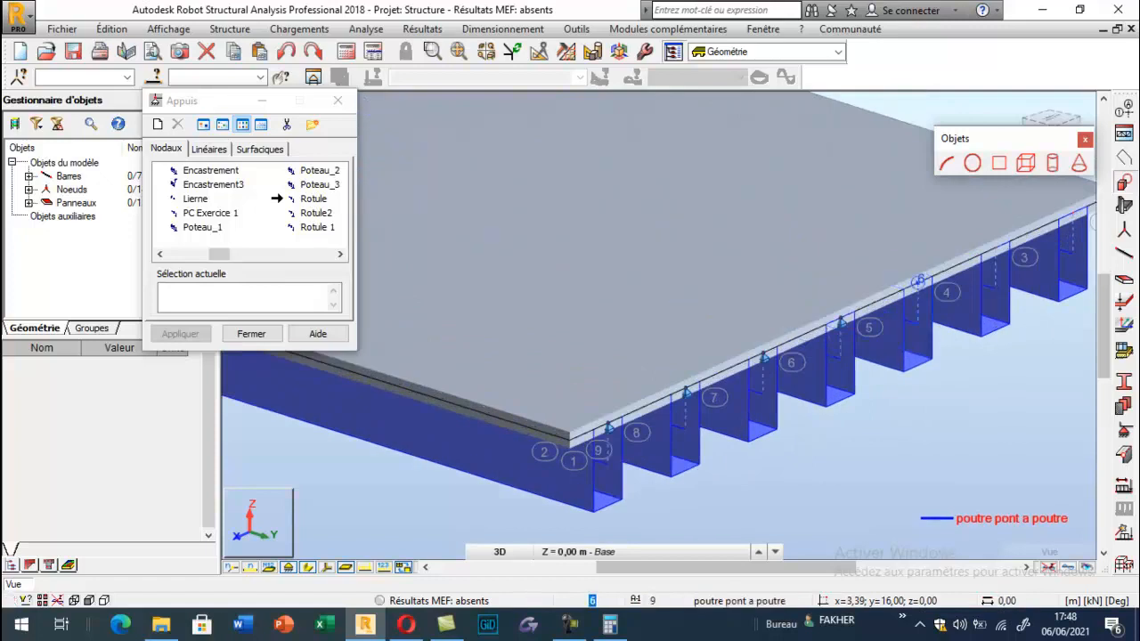
scroll(919, 282, down, 2)
scroll(919, 281, up, 2)
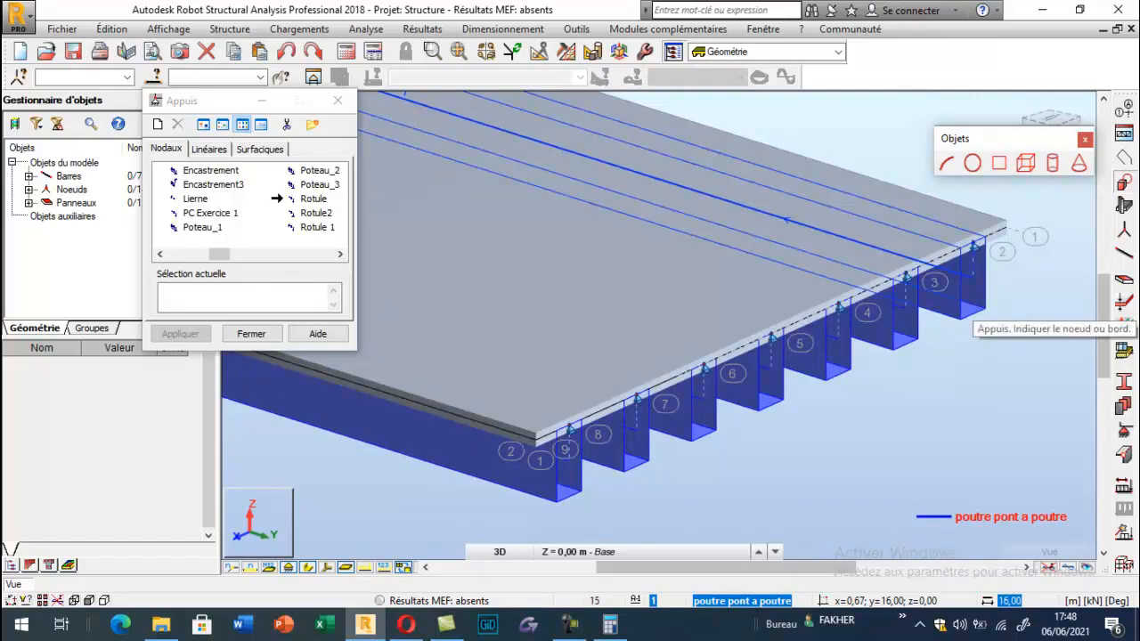
click(337, 99)
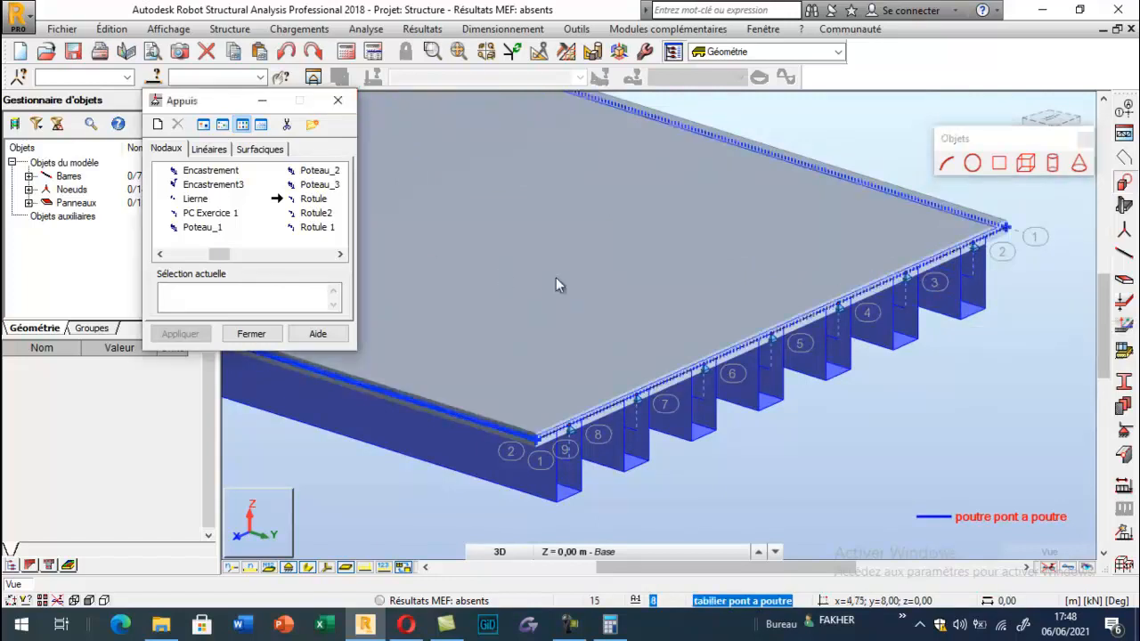
- Rotate the model back towards its Y = 0 m end and inspect the slab and supported beams
scroll(680, 349, down, 5)
right_click(594, 176)
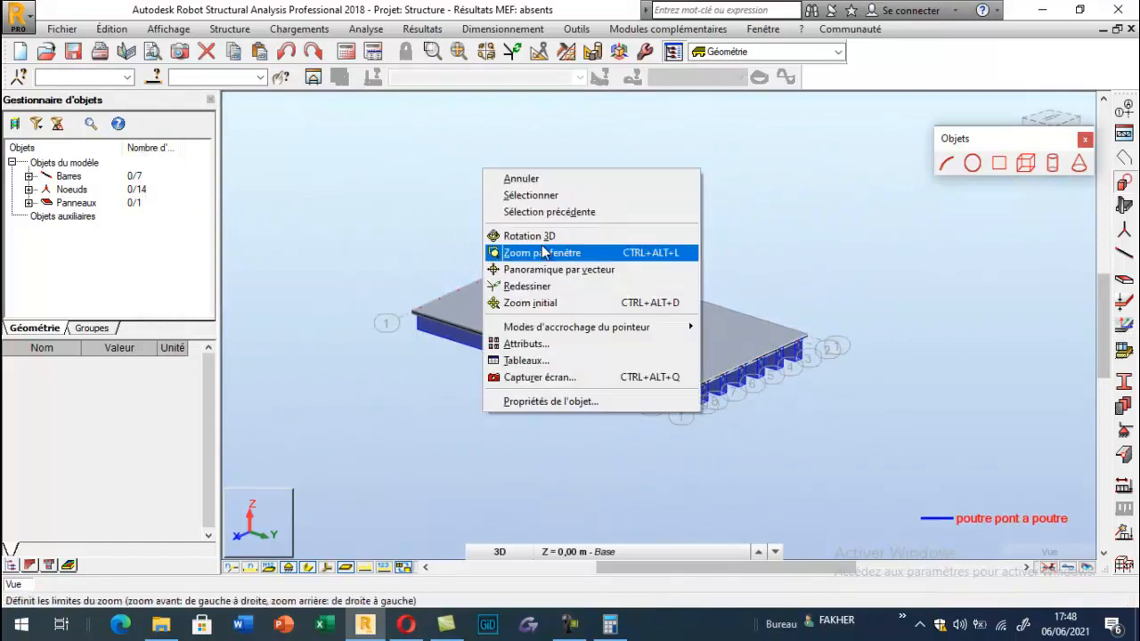
click(529, 236)
drag(553, 294, 662, 339)
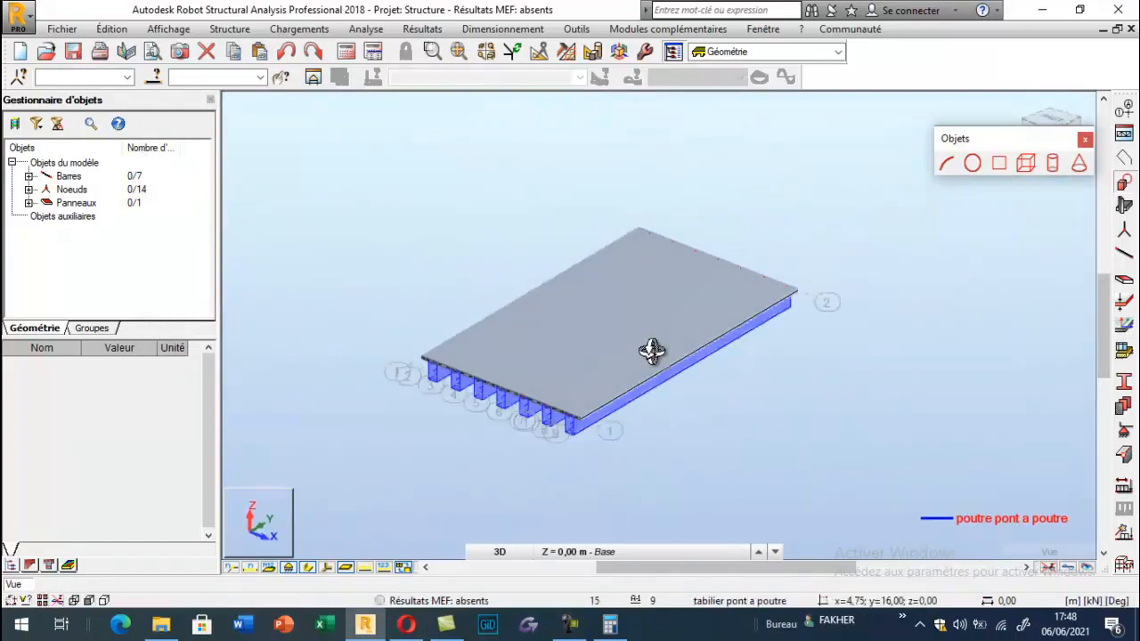
scroll(559, 370, up, 3)
scroll(559, 371, up, 2)
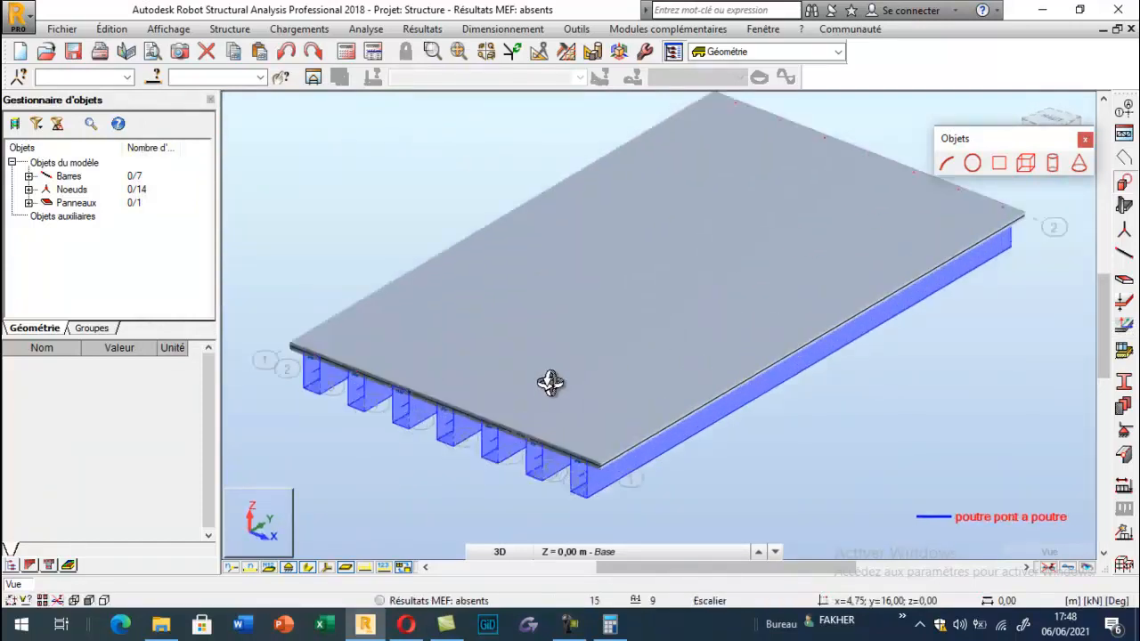
scroll(550, 385, down, 2)
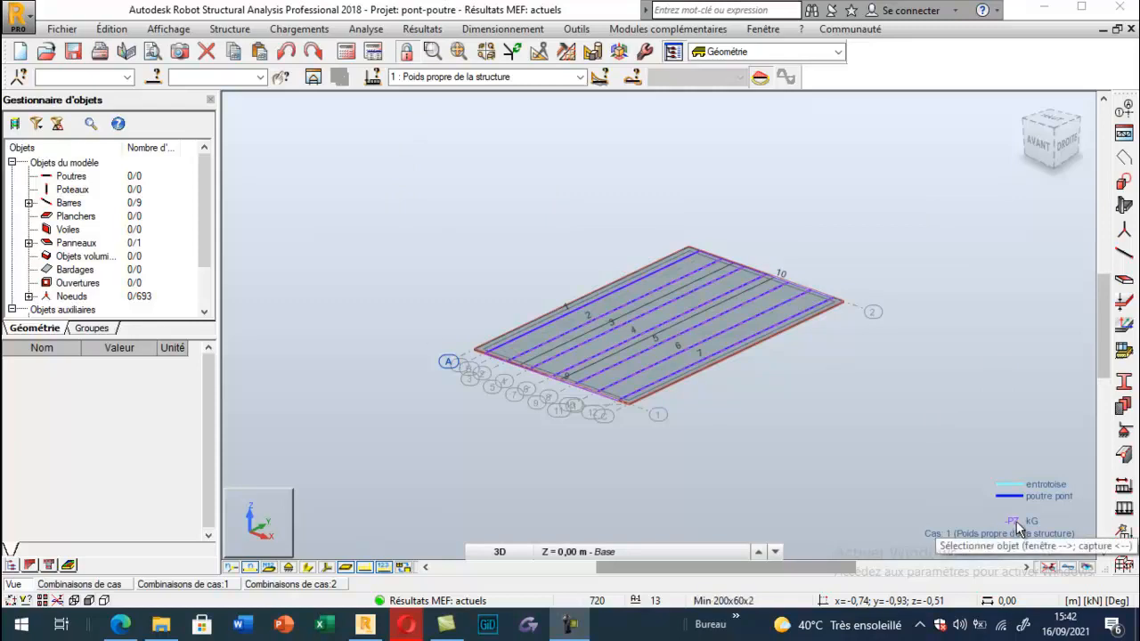
- Apply self-weight in the -PZ direction to the entire structure in load case 1 "Poids propre de la structure"
click(1124, 509)
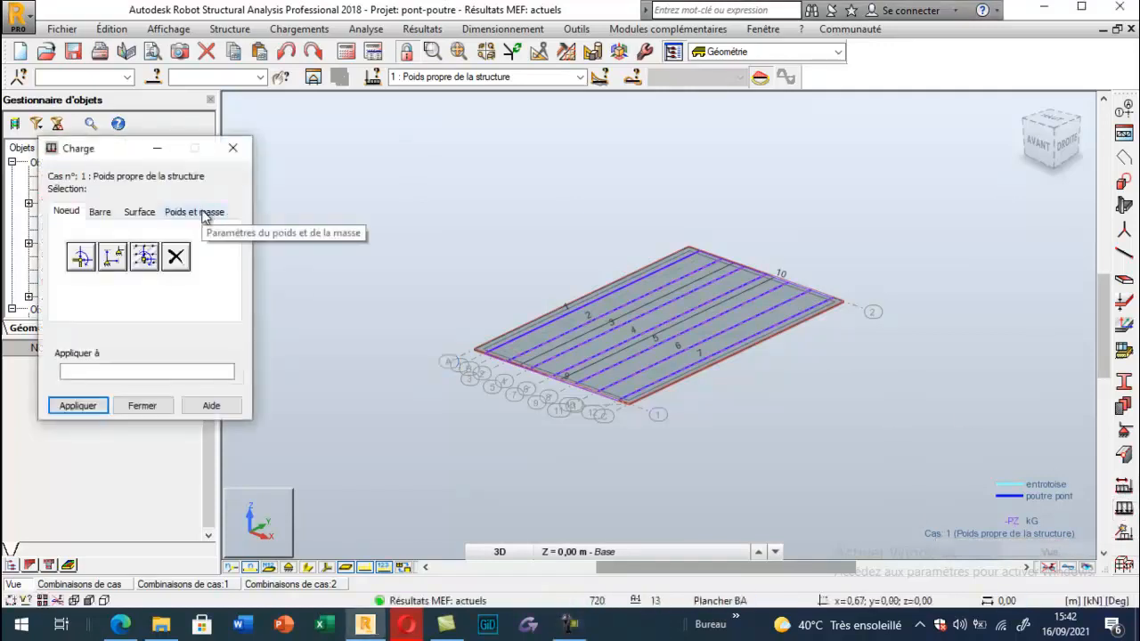
click(203, 214)
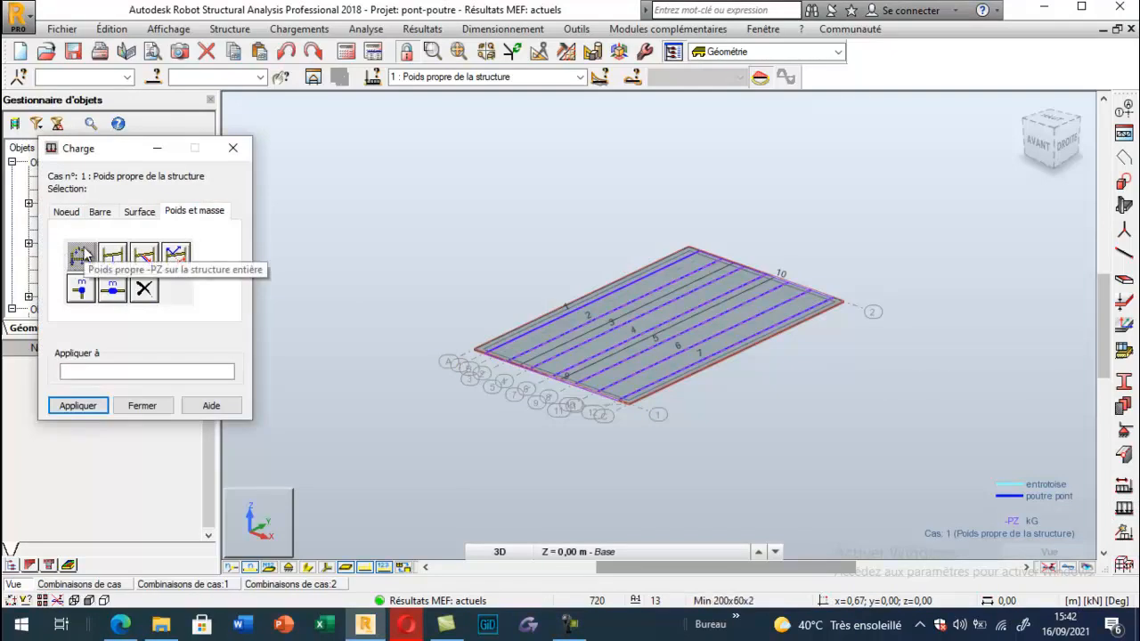
click(81, 256)
click(232, 148)
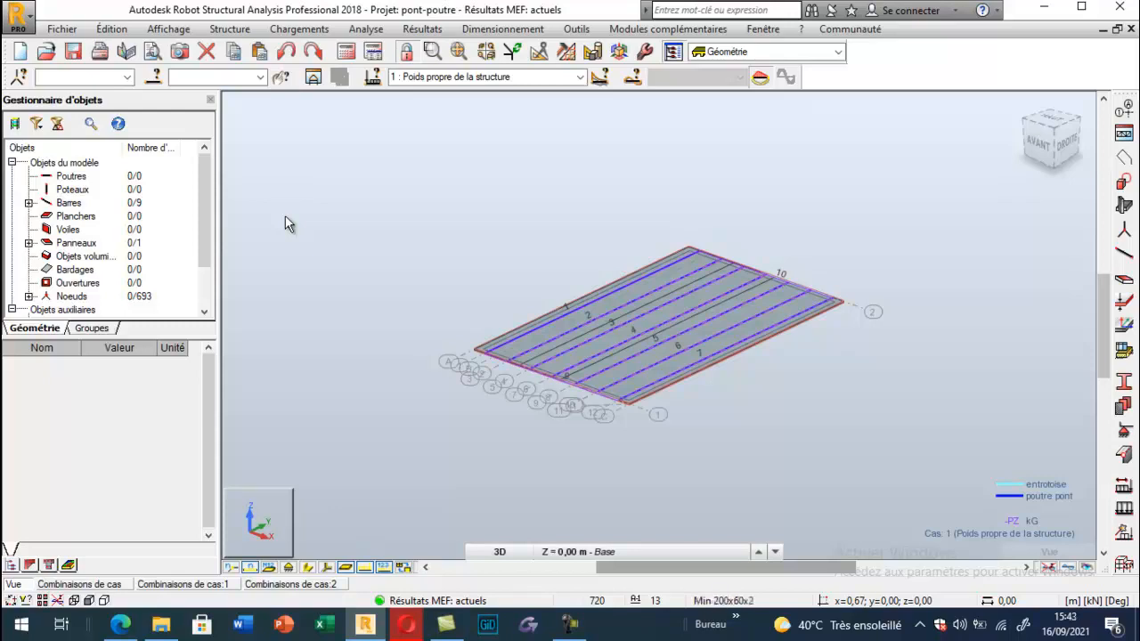
- Display the surface loads of cases 2 "Couche d'étanchéité", 3 "Couche de roulement" and 4 "trottoire" on the slab
click(580, 78)
click(527, 104)
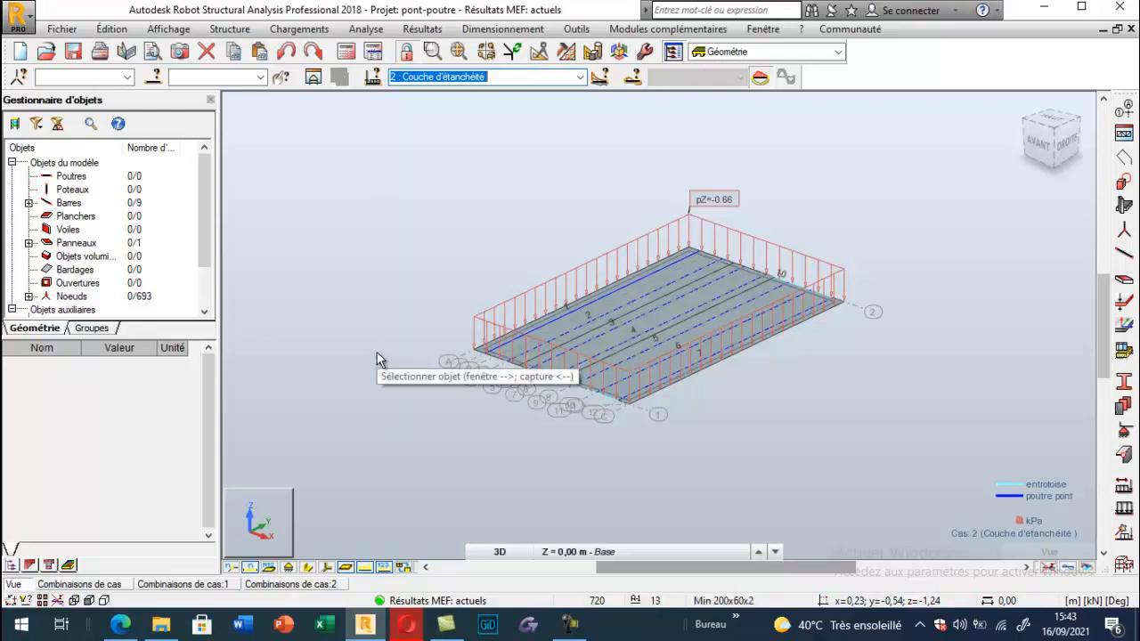
click(579, 78)
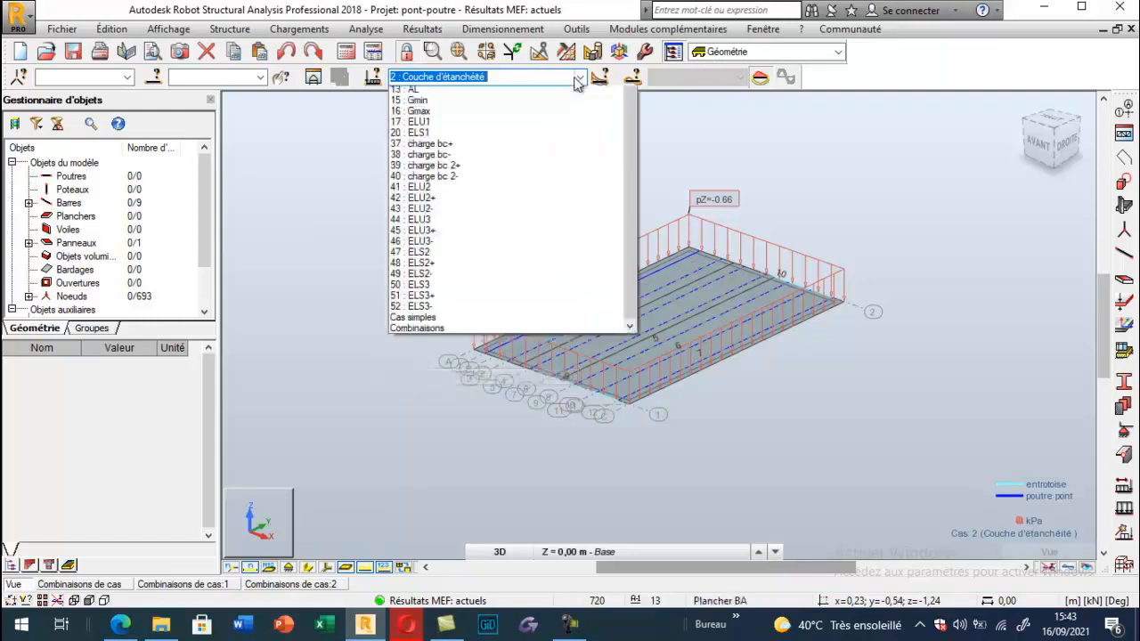
click(429, 105)
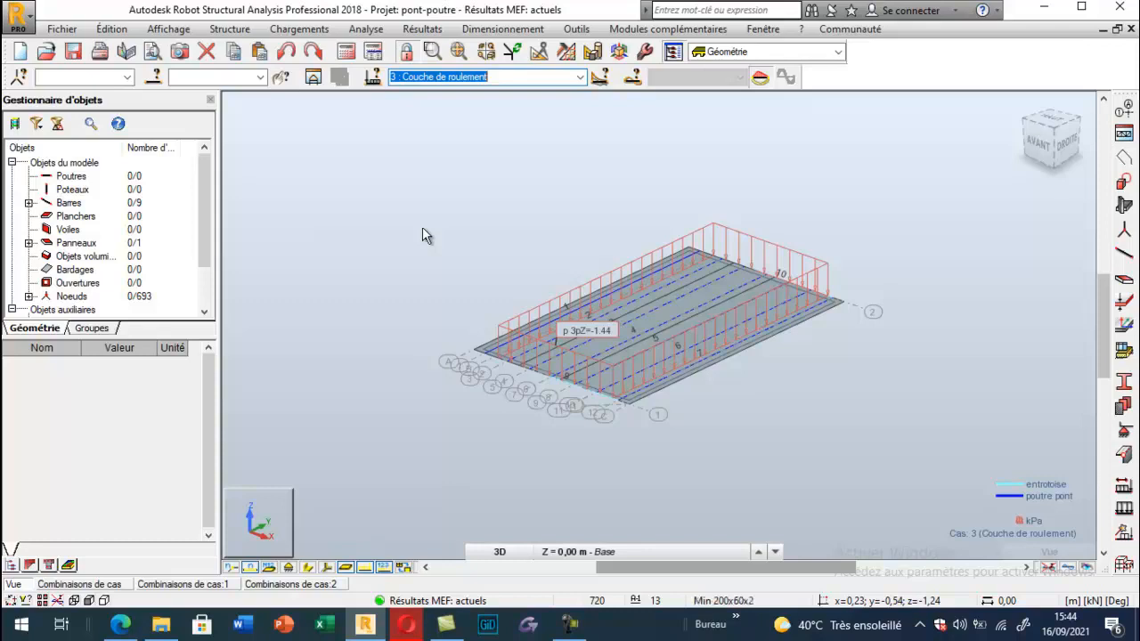
click(580, 76)
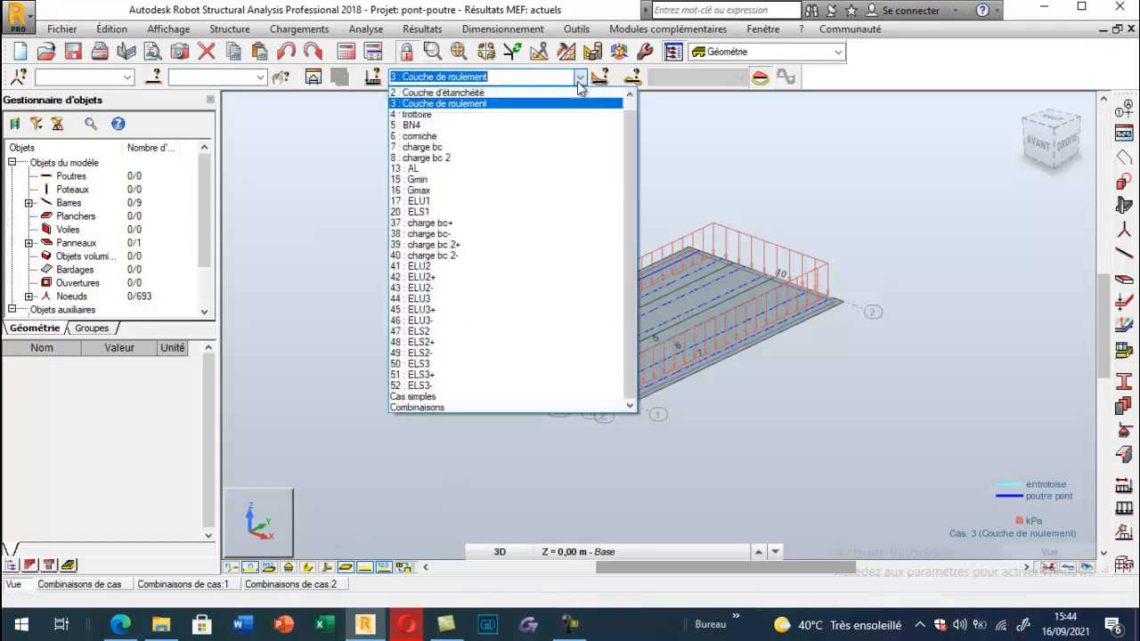
click(527, 115)
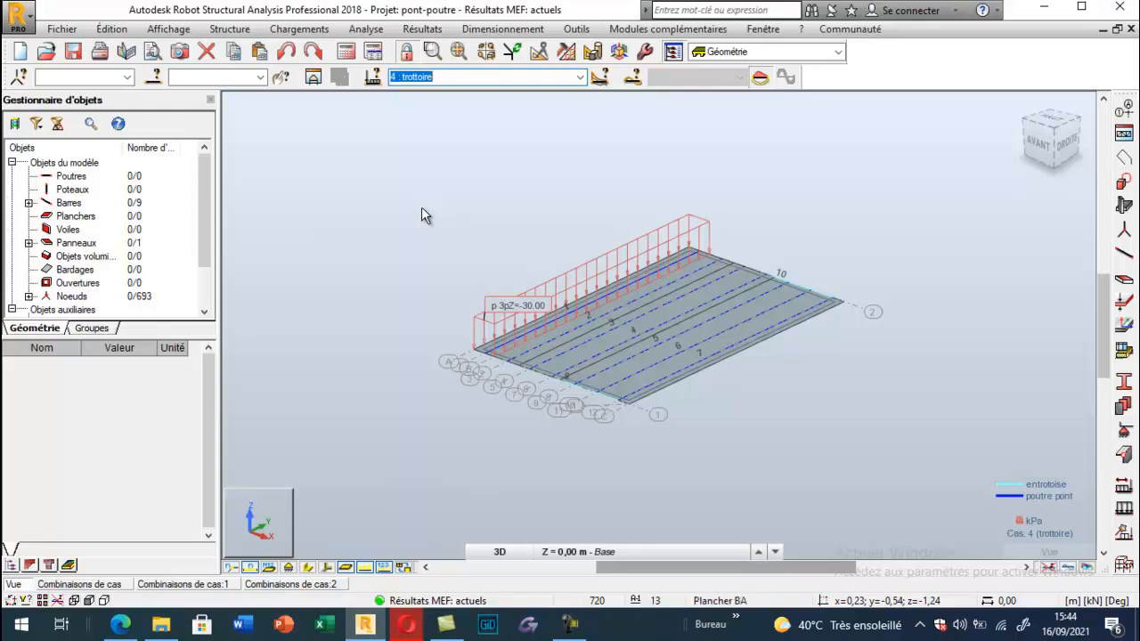
- Display the line loads of cases 5 "BN4" and 6 "corniche" along the deck edge
click(579, 78)
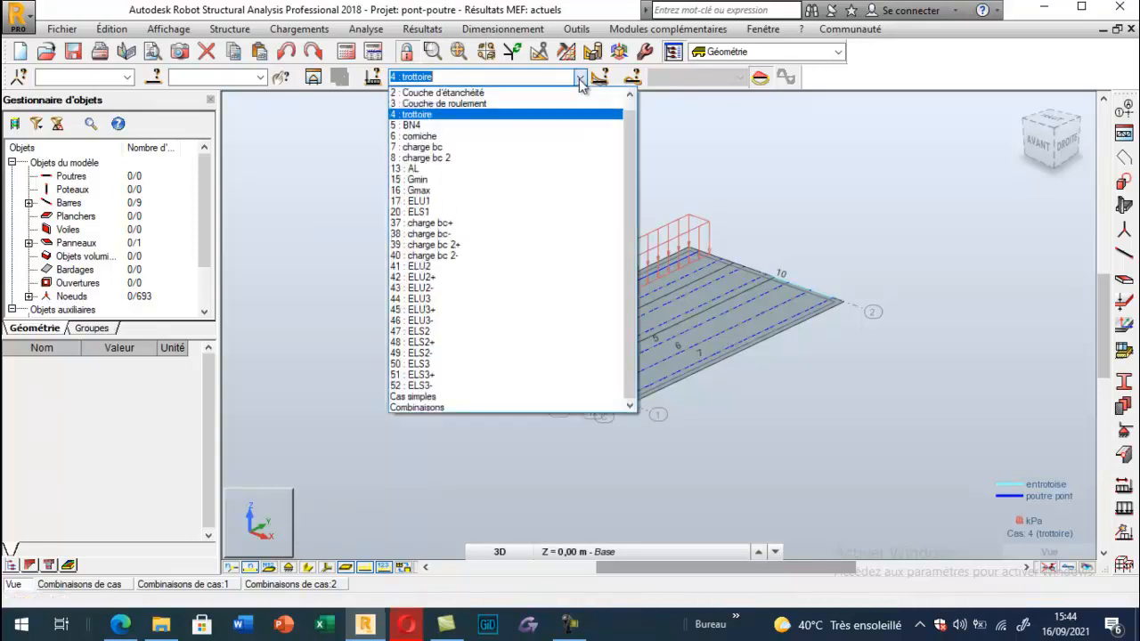
click(516, 126)
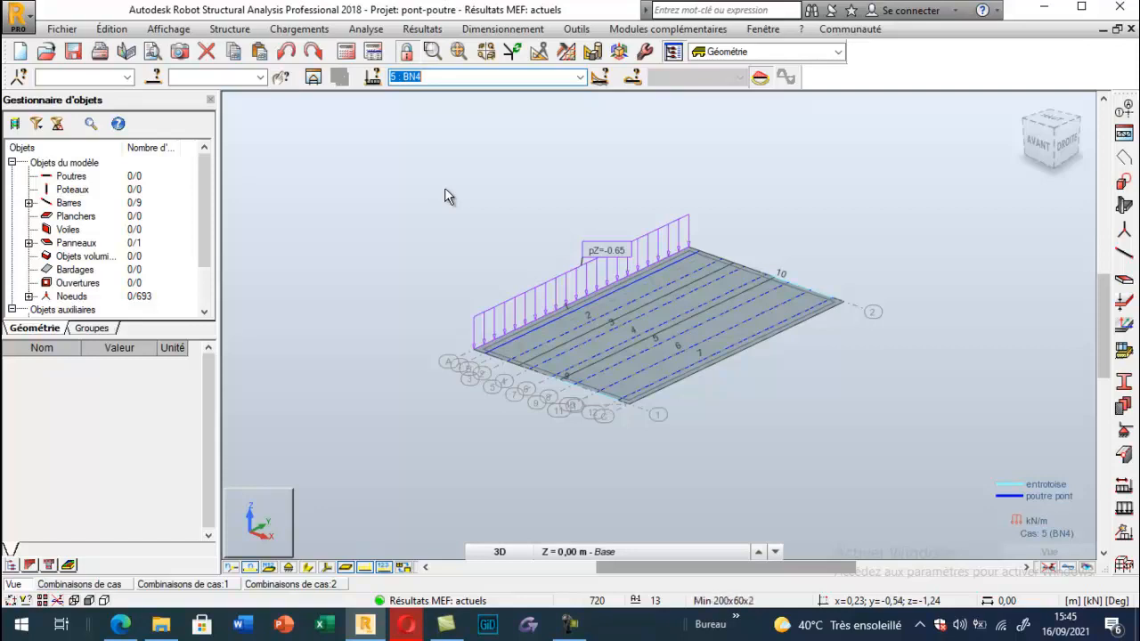
click(580, 76)
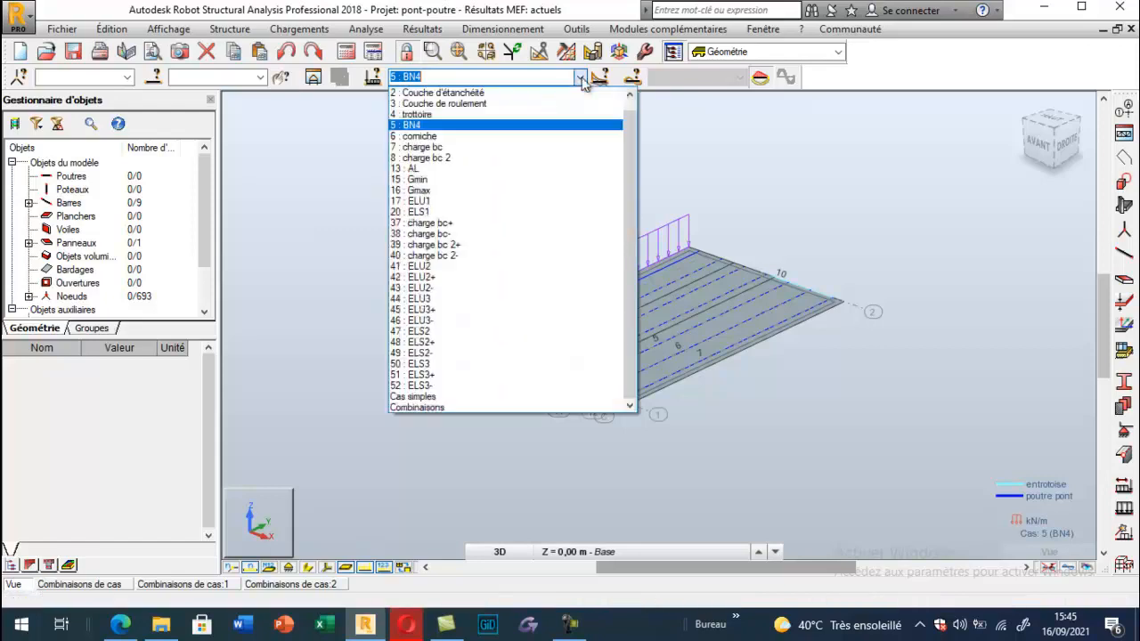
click(499, 136)
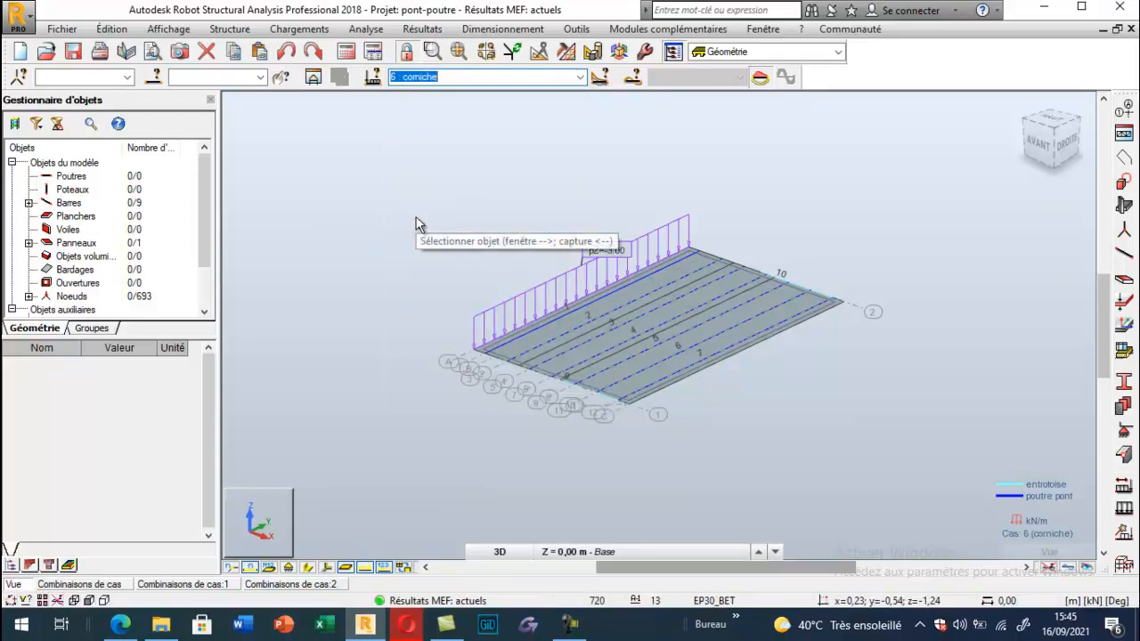
- Display moving load case 7 "charge bc" and play the animation of its components travelling across the deck
click(580, 77)
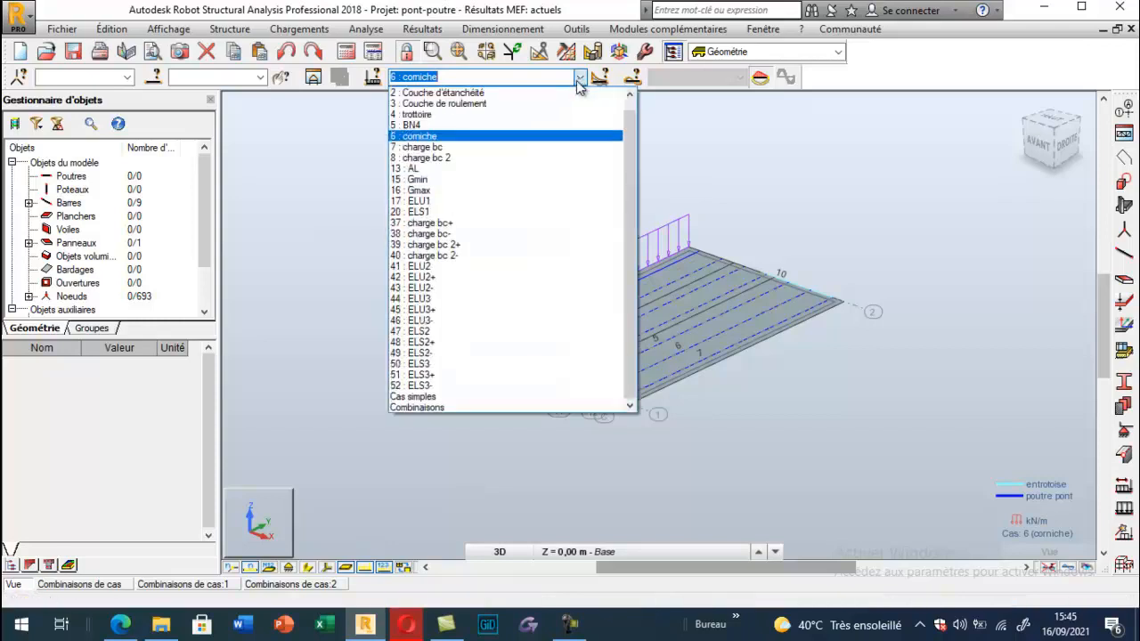
click(489, 147)
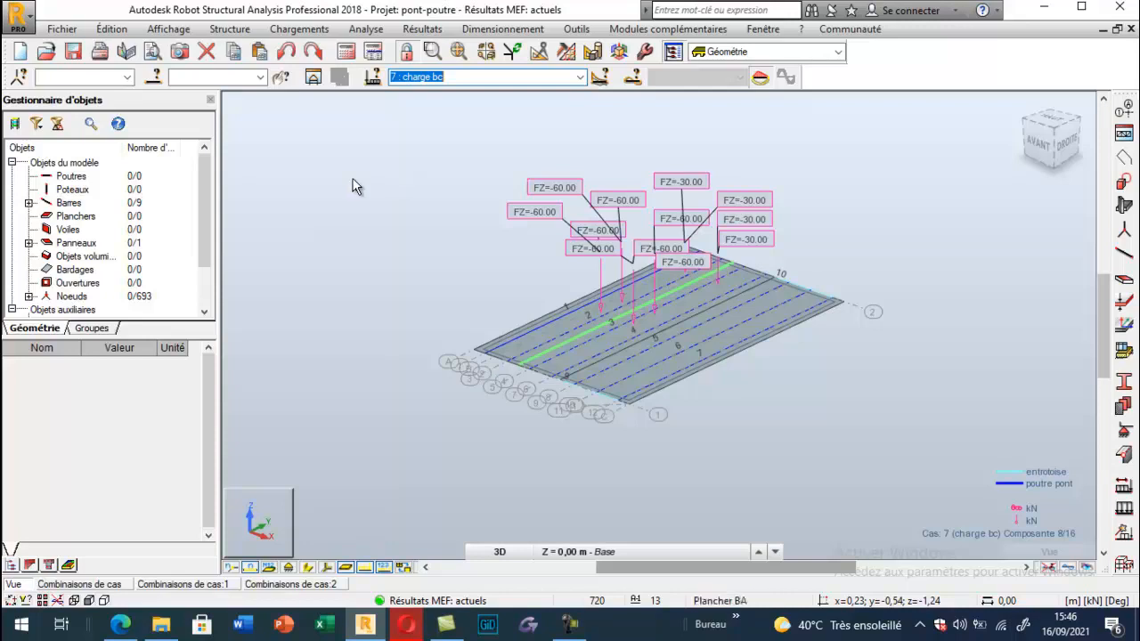
click(373, 78)
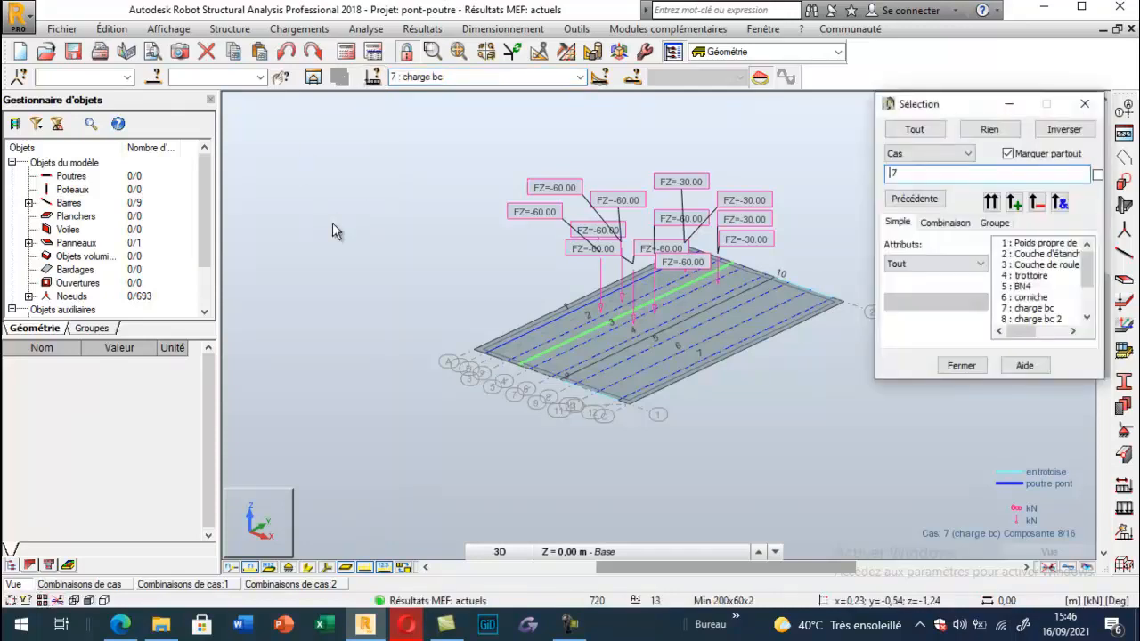
click(1090, 107)
click(603, 80)
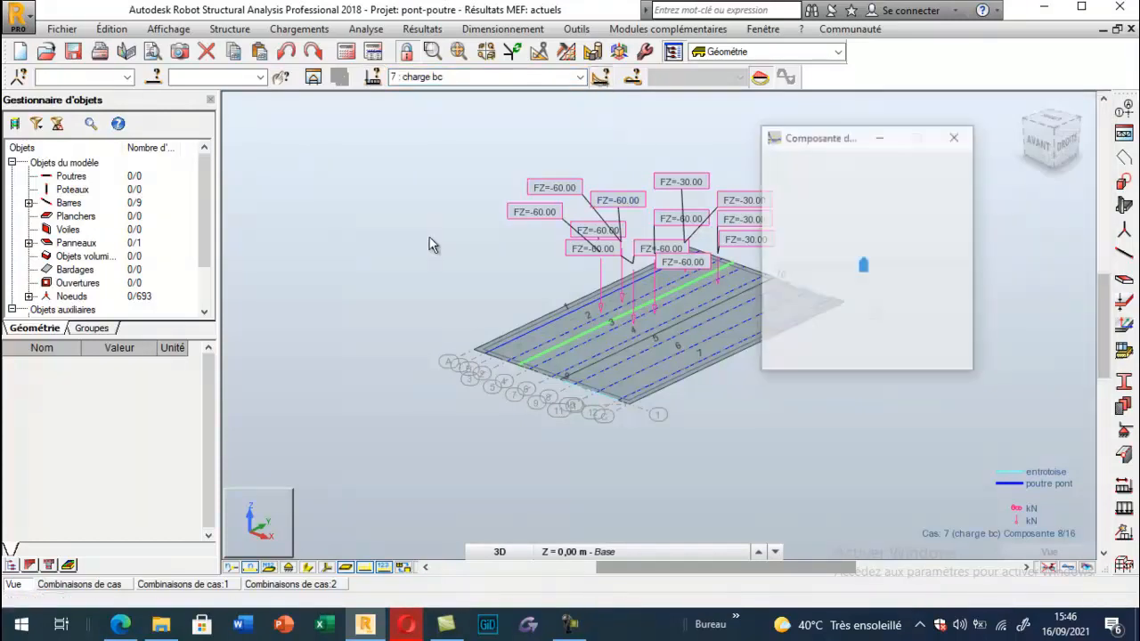
drag(818, 140, 82, 127)
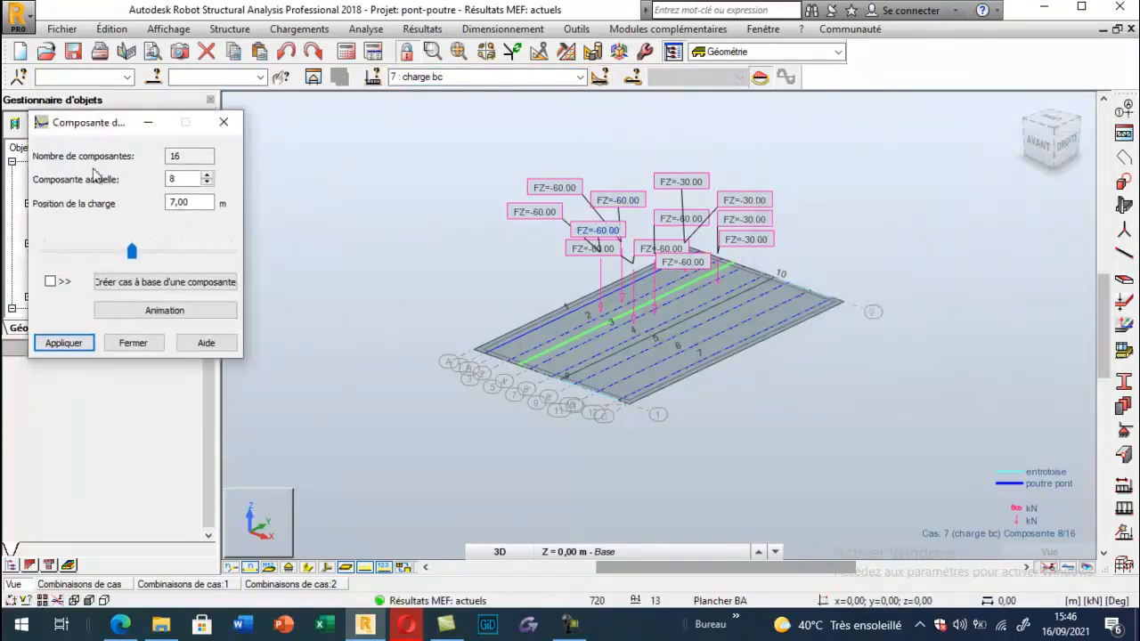
click(118, 312)
click(89, 315)
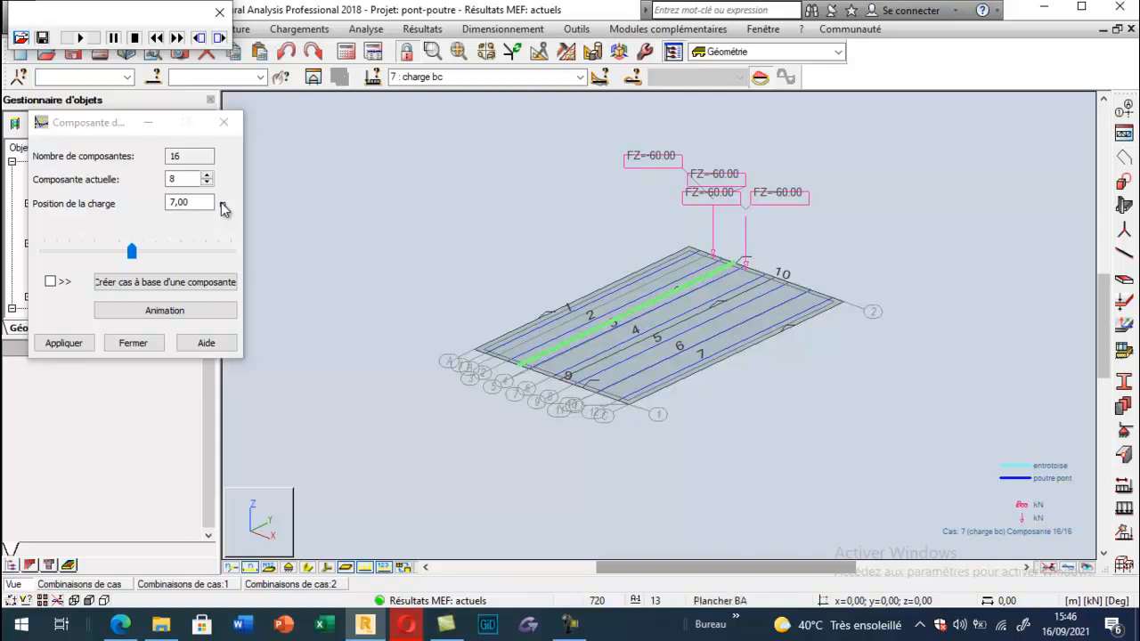
click(224, 122)
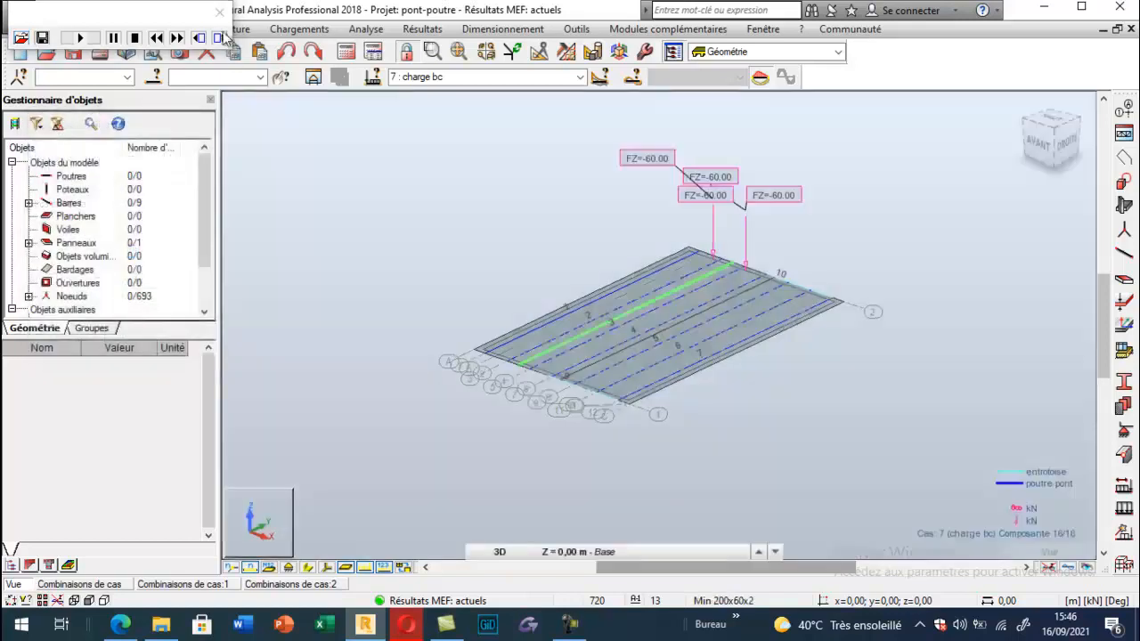
- Display moving load case 8 "charge bc 2" and the surface load of case 13 "AL" on the deck
click(580, 77)
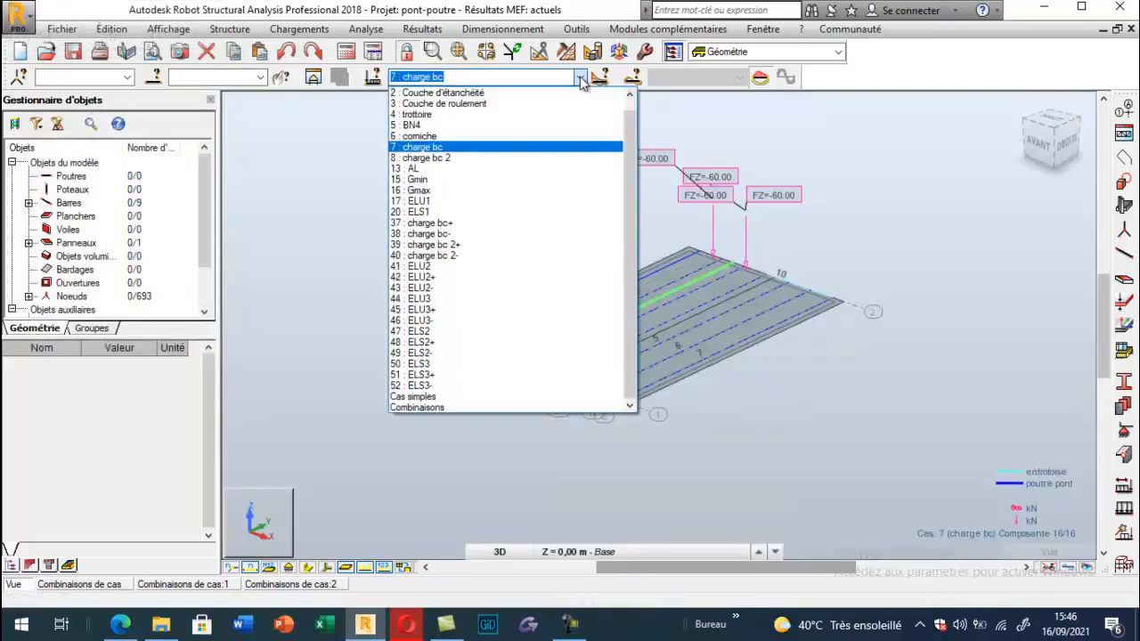
click(427, 157)
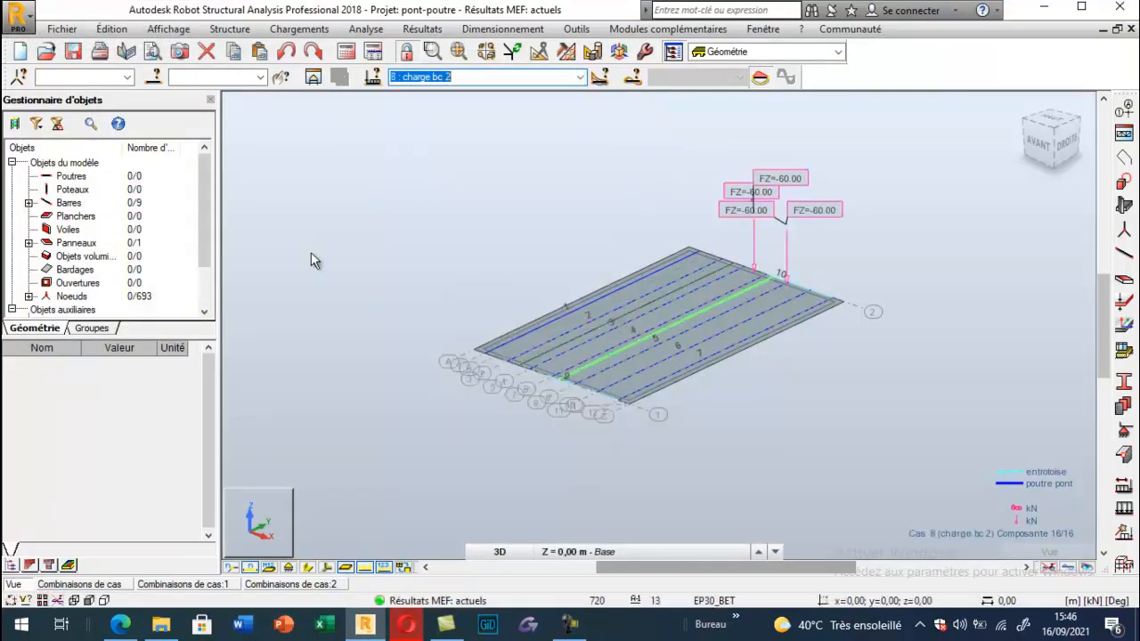
click(580, 78)
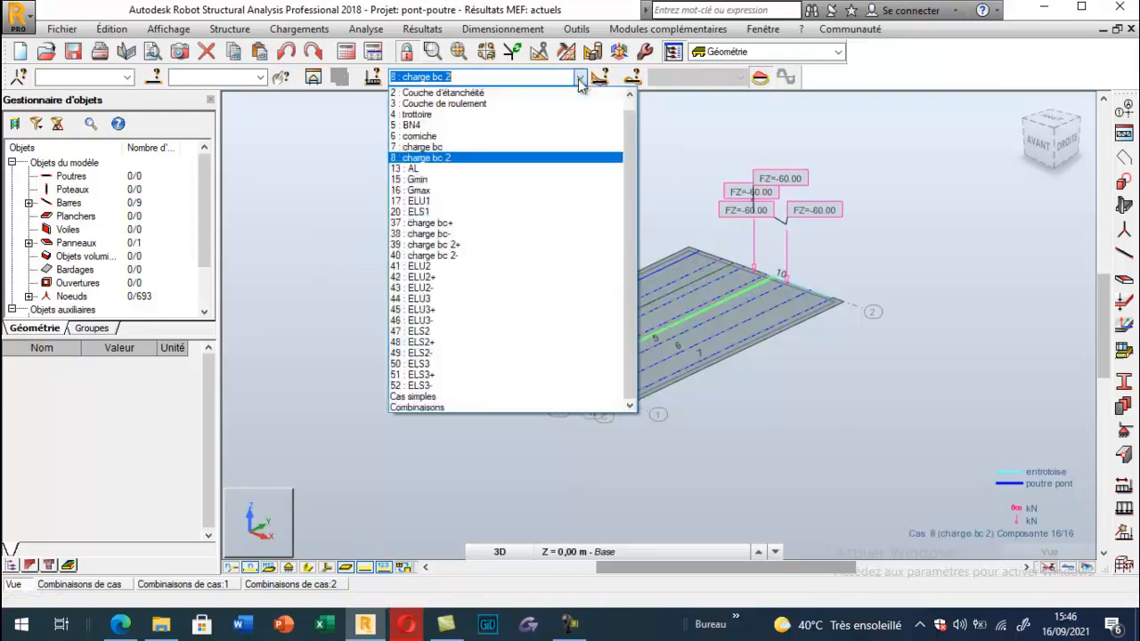
click(348, 177)
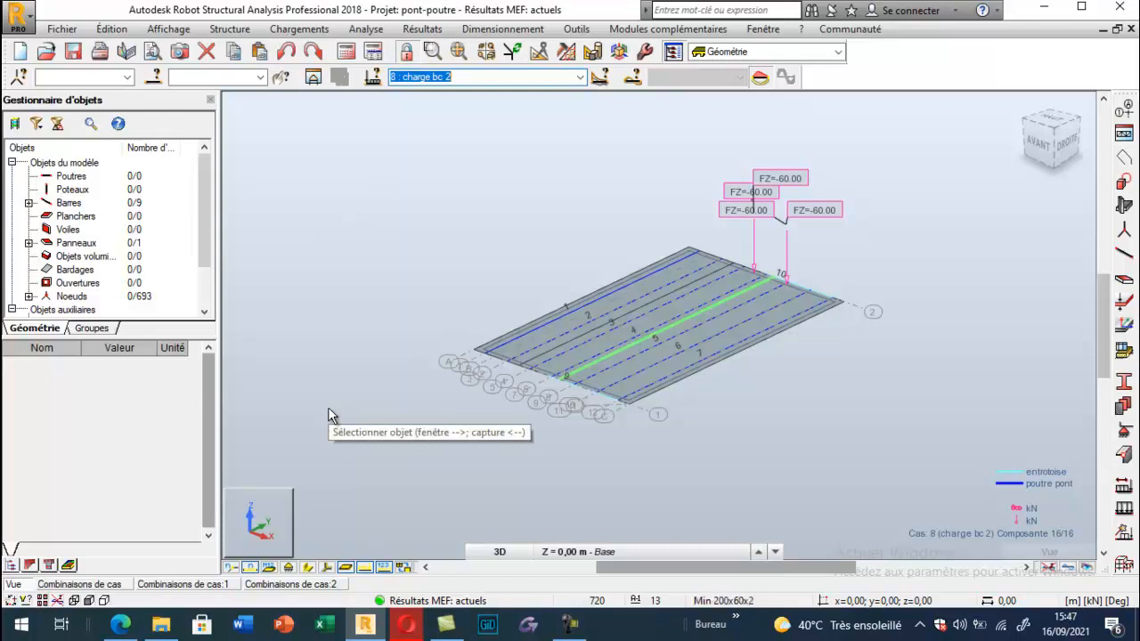
click(579, 78)
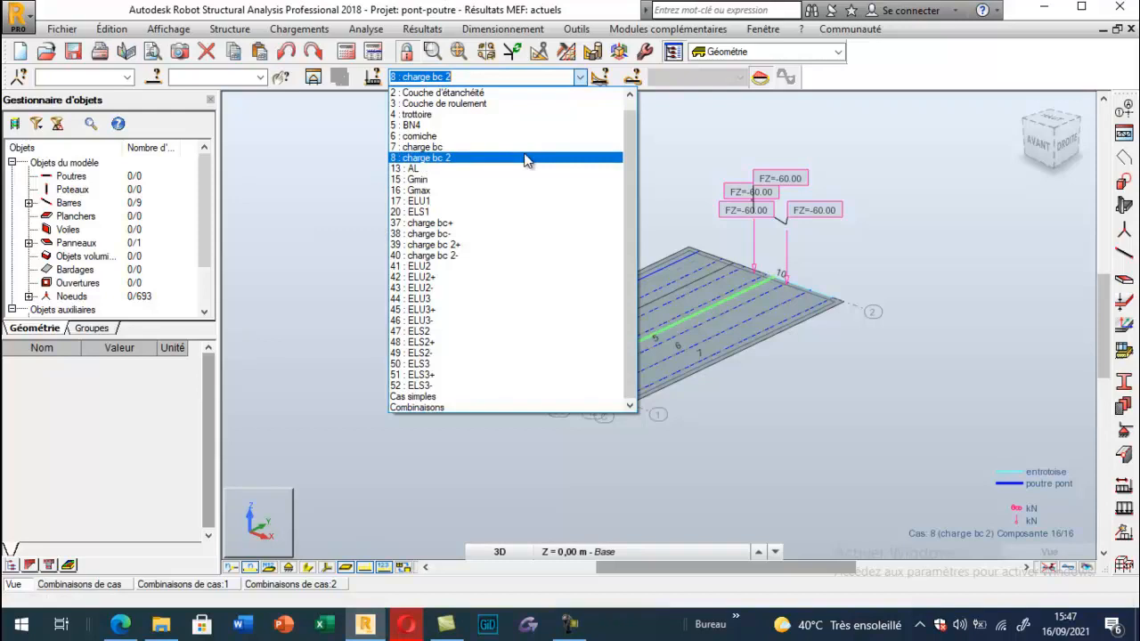
click(485, 176)
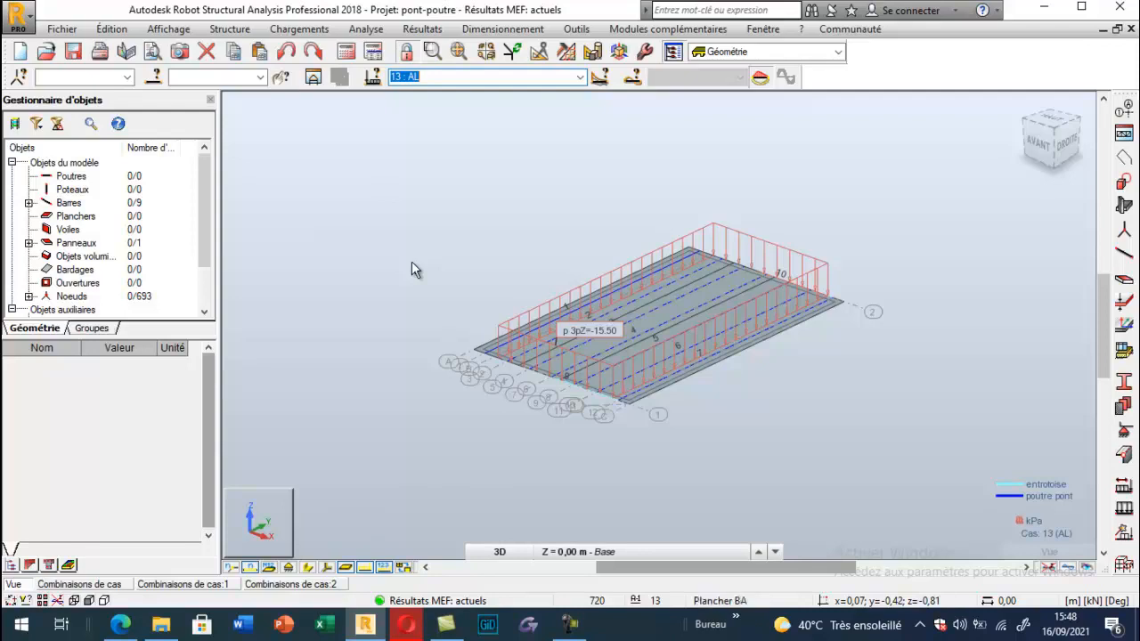
click(307, 568)
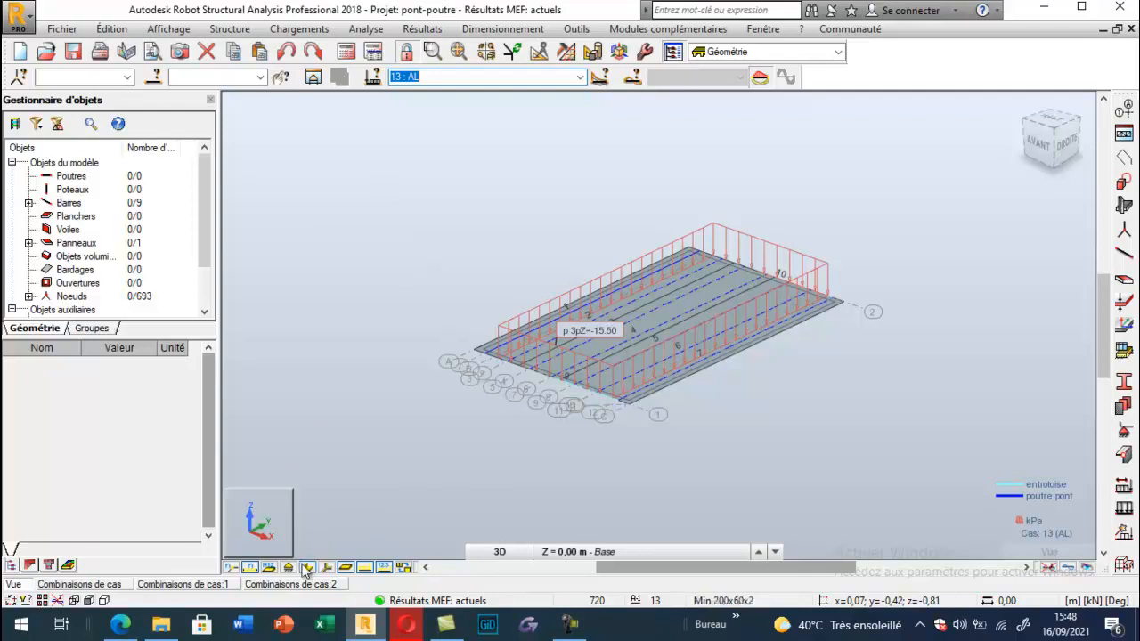